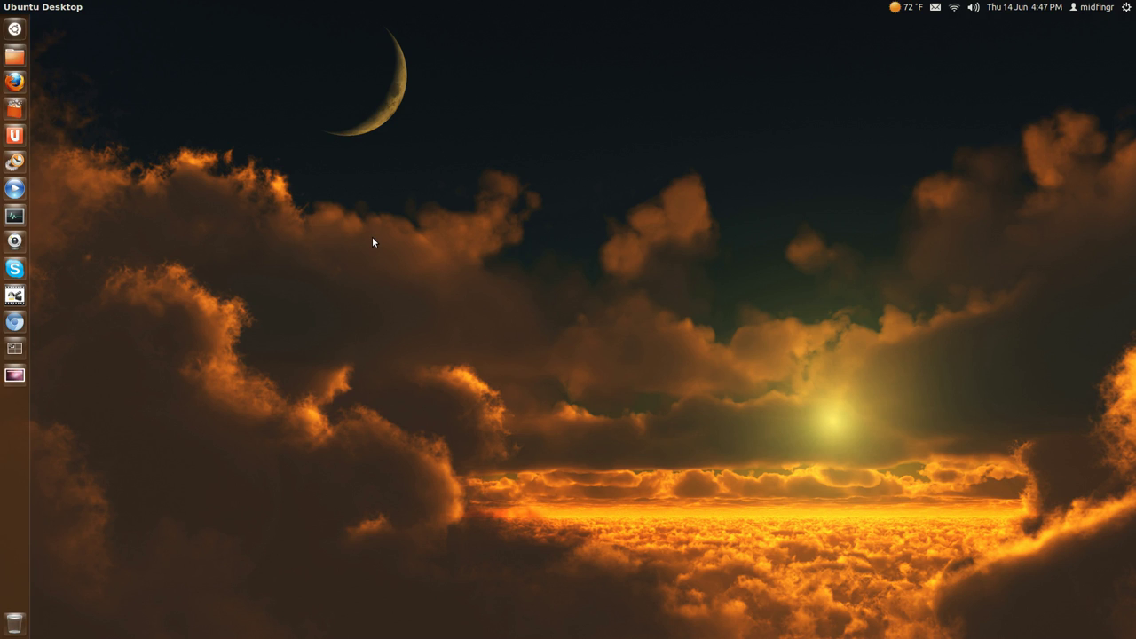
- Open a terminal and create a new profile named mid
{"action": "key", "text": "ctrl+alt+t"}
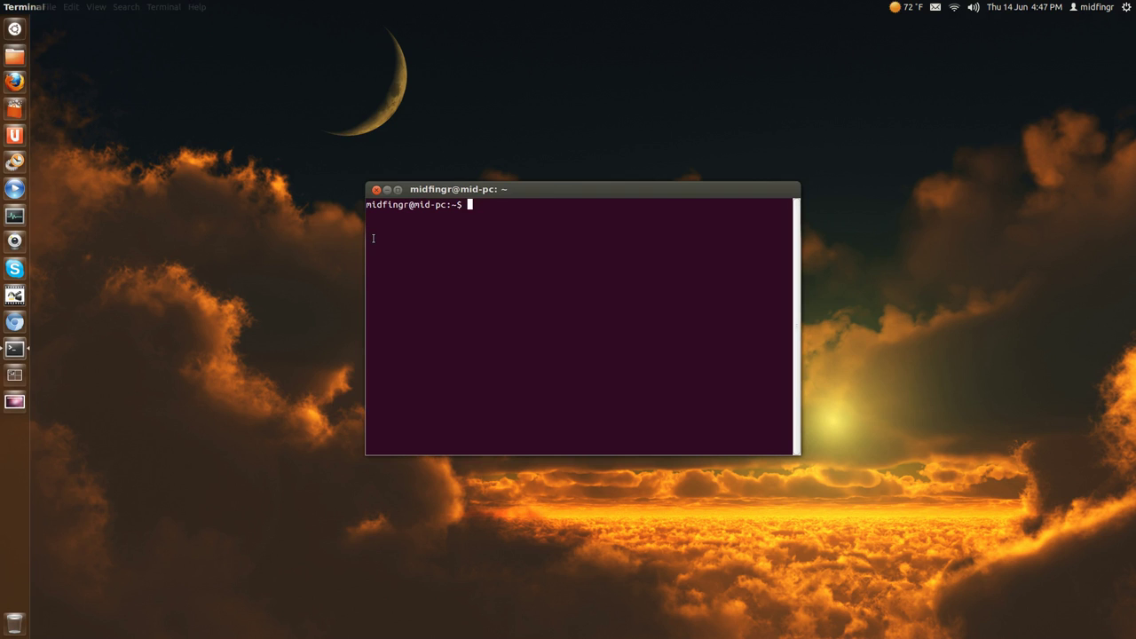
{"action": "left_click", "coordinate": [68, 8]}
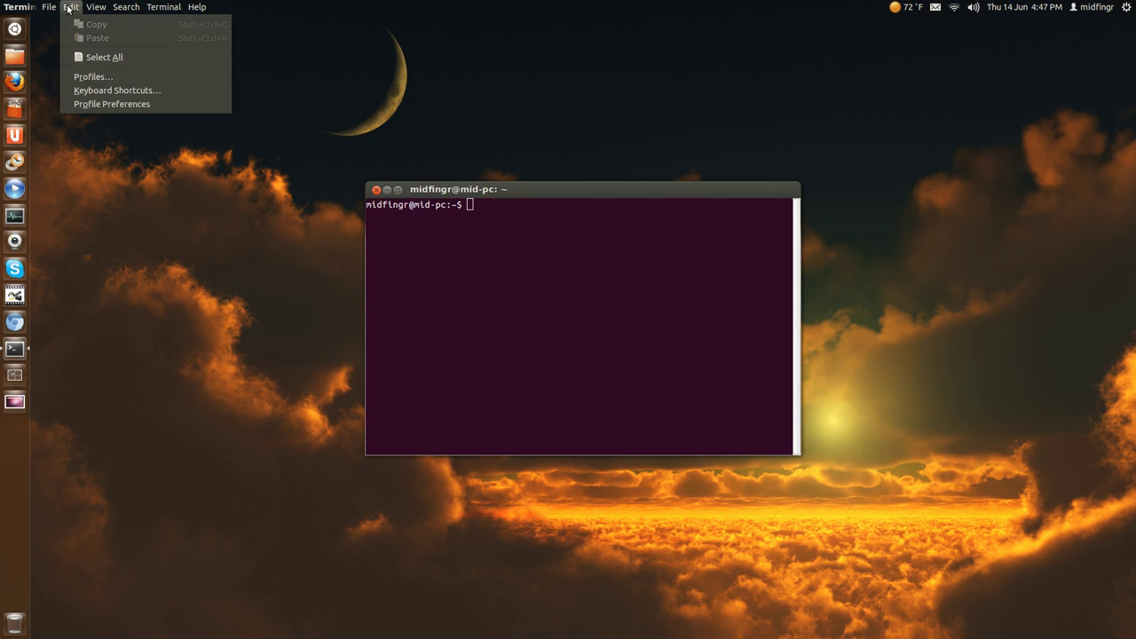
{"action": "left_click", "coordinate": [89, 78]}
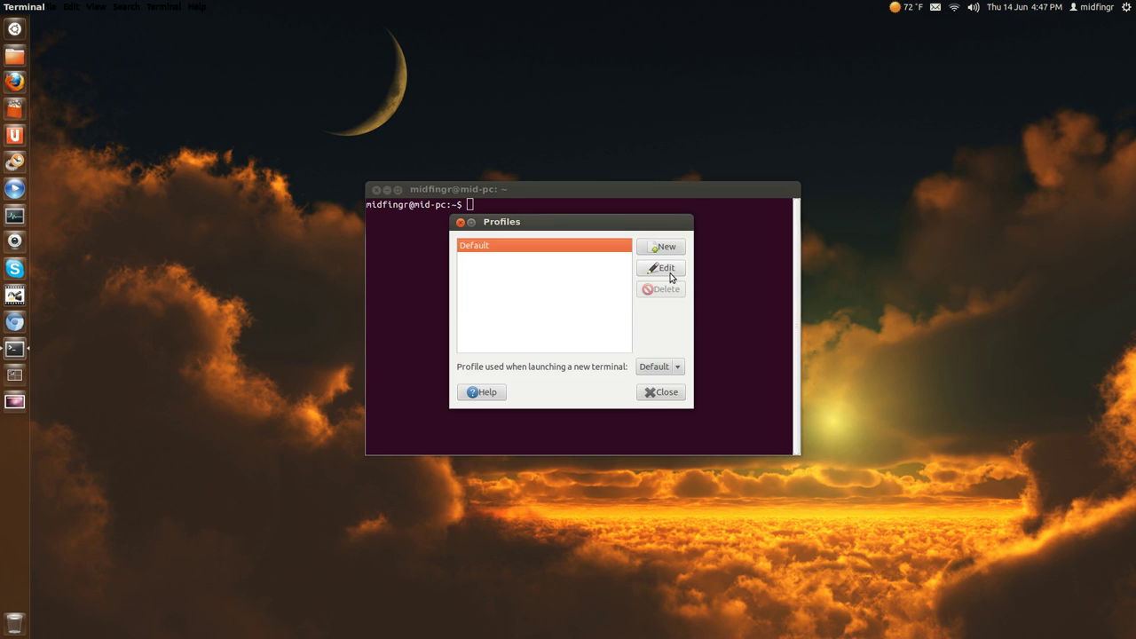
{"action": "left_click", "coordinate": [663, 247]}
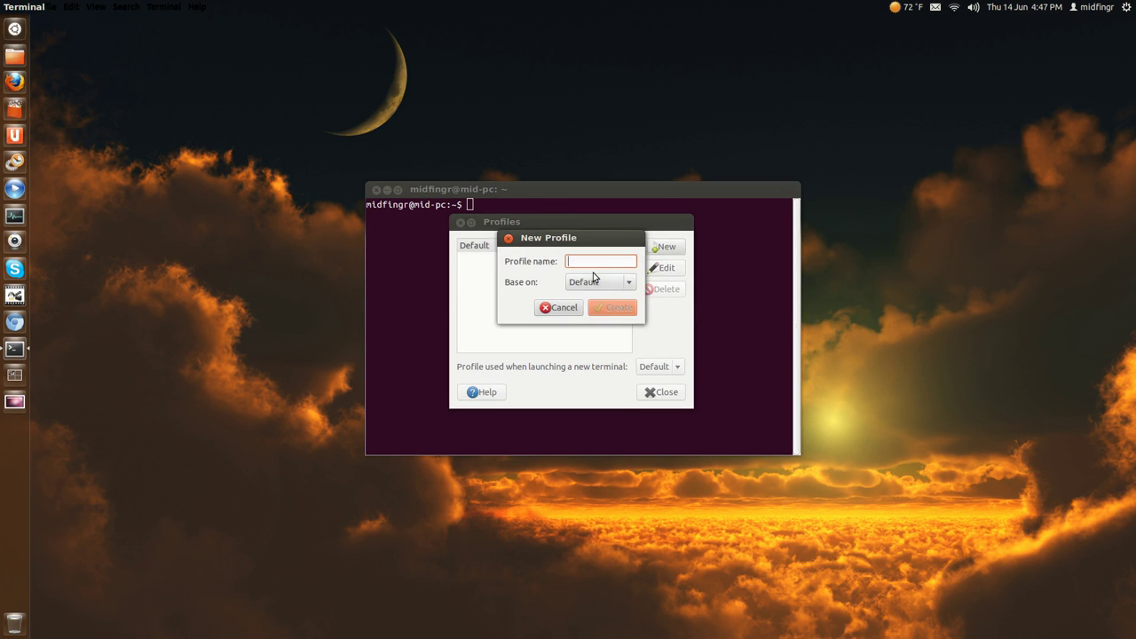
{"action": "type", "text": "mid"}
{"action": "left_click", "coordinate": [613, 310]}
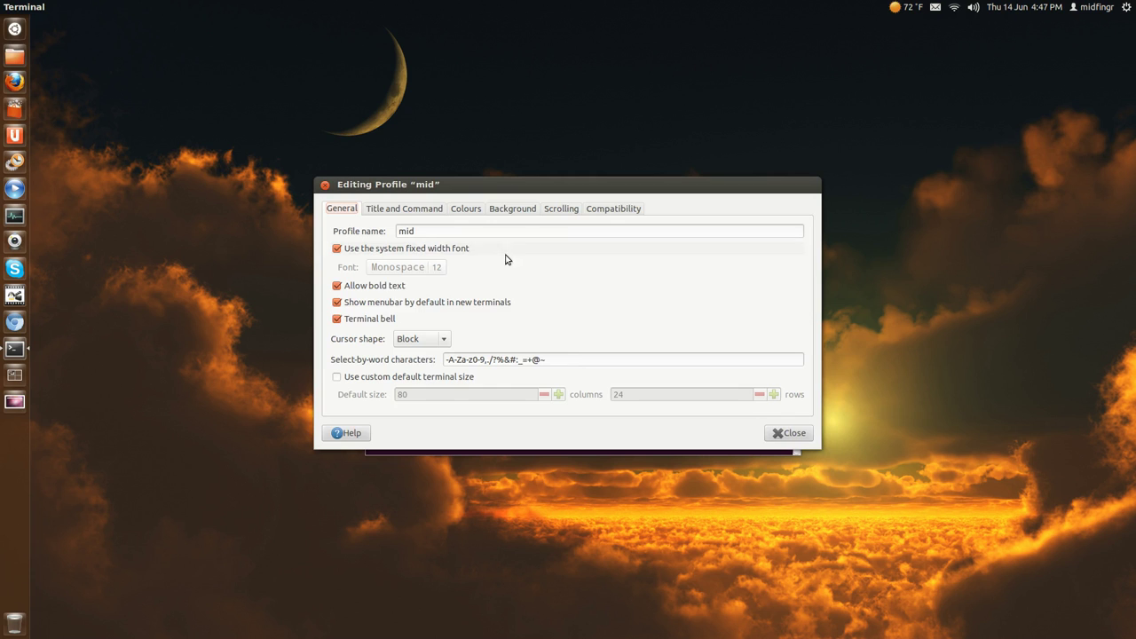
- Close the mid profile editor, the Profiles dialog and the terminal window
{"action": "left_click", "coordinate": [788, 433]}
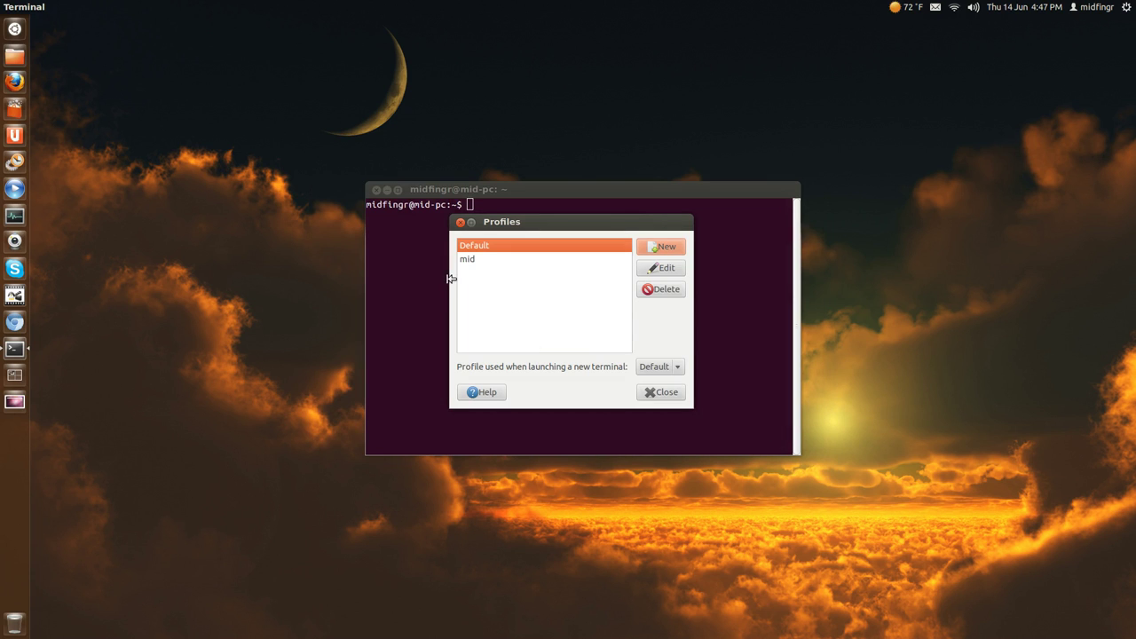
{"action": "left_click", "coordinate": [662, 393]}
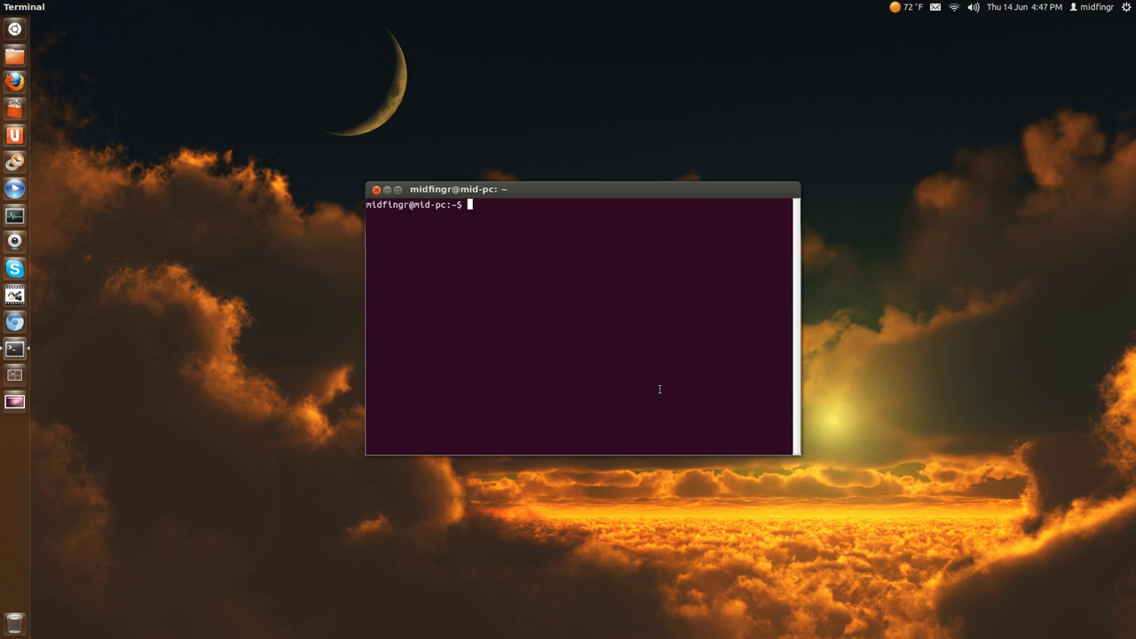
{"action": "left_click", "coordinate": [377, 191]}
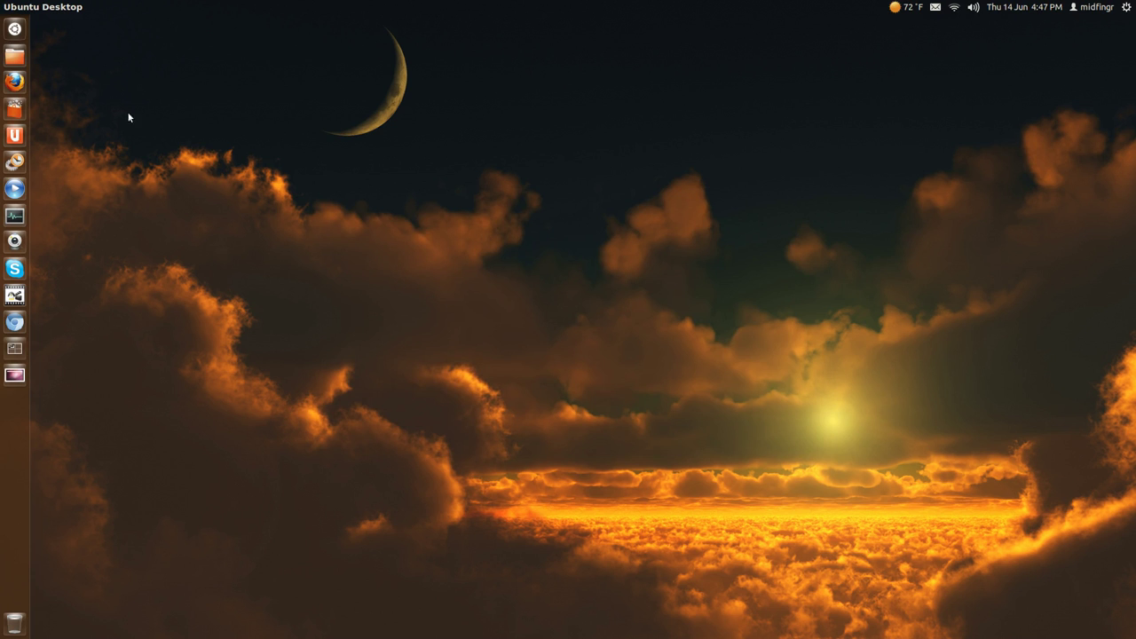
- Open and close the Home folder, then launch GNU Image Manipulation Program from the Dash
{"action": "left_click", "coordinate": [14, 56]}
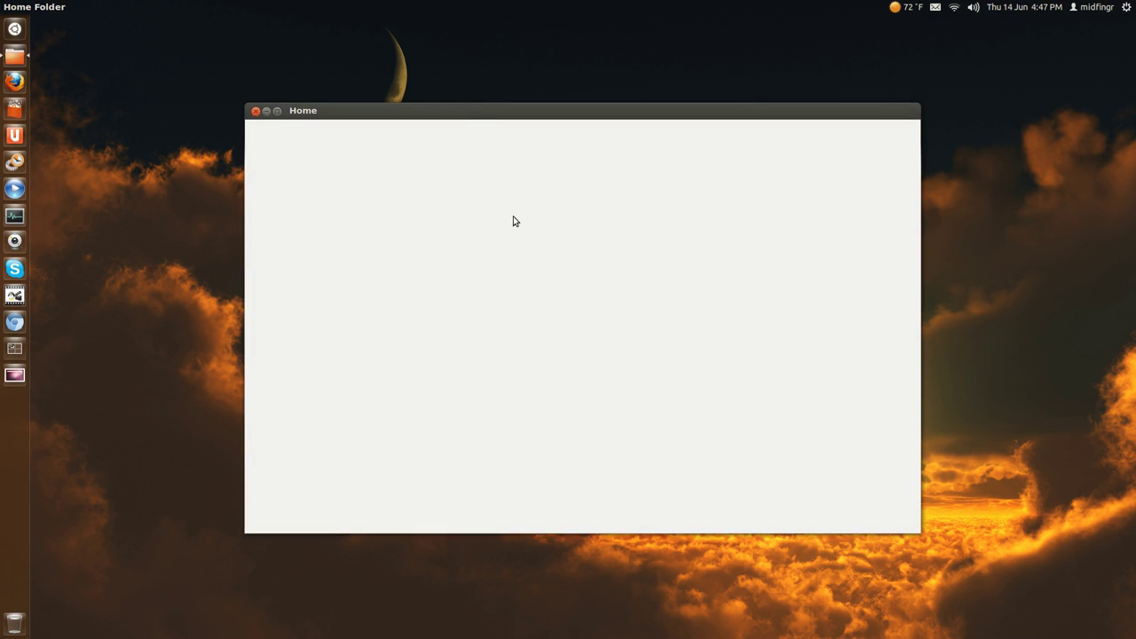
{"action": "left_click", "coordinate": [256, 110]}
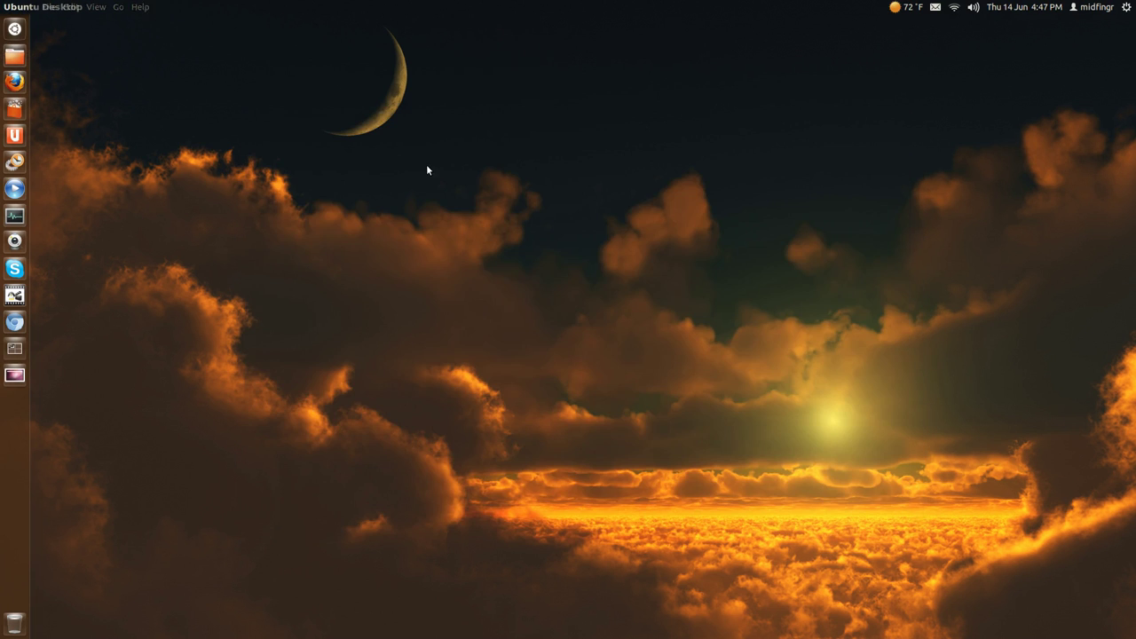
{"action": "key", "text": "super"}
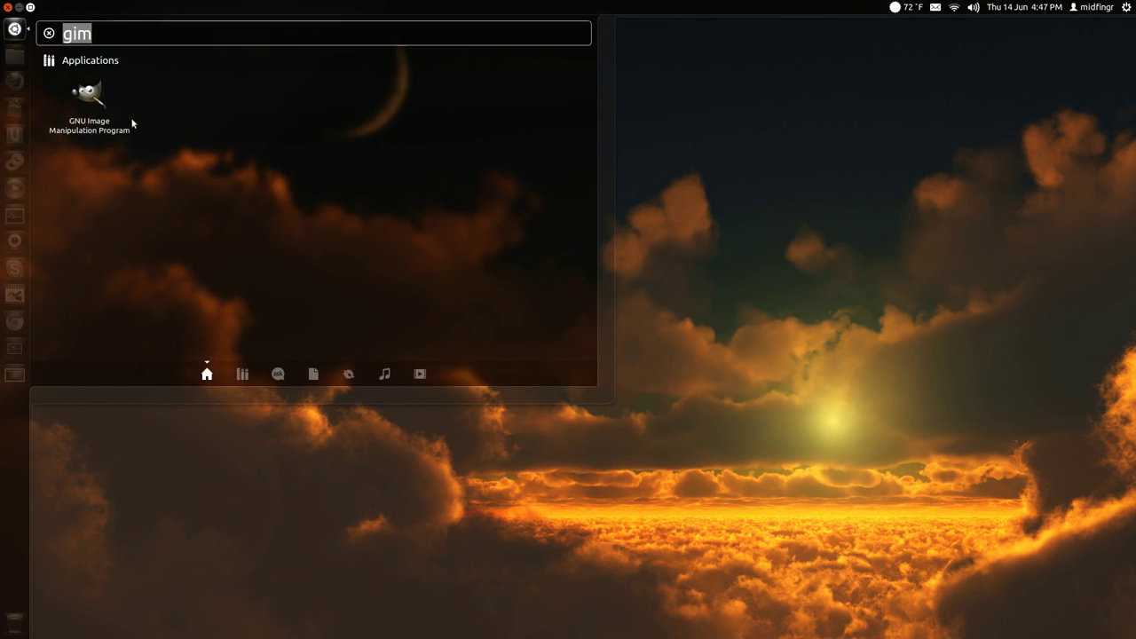
{"action": "left_click", "coordinate": [88, 105]}
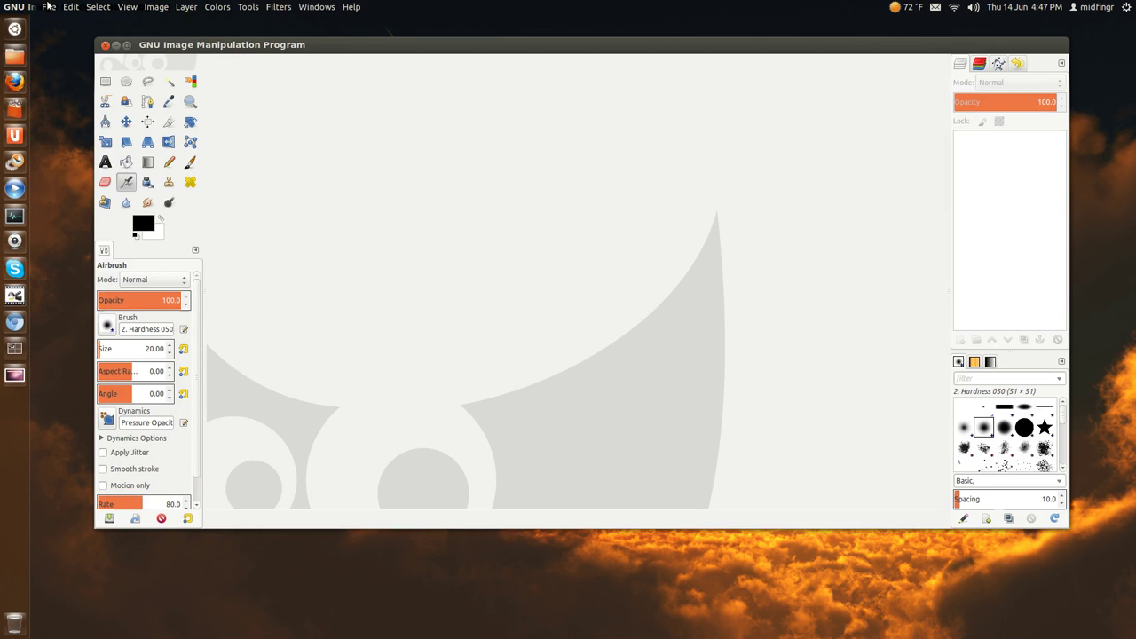
- Open the recent file linux-server.jpg showing the 271x320 Tux penguin
{"action": "left_click", "coordinate": [48, 6]}
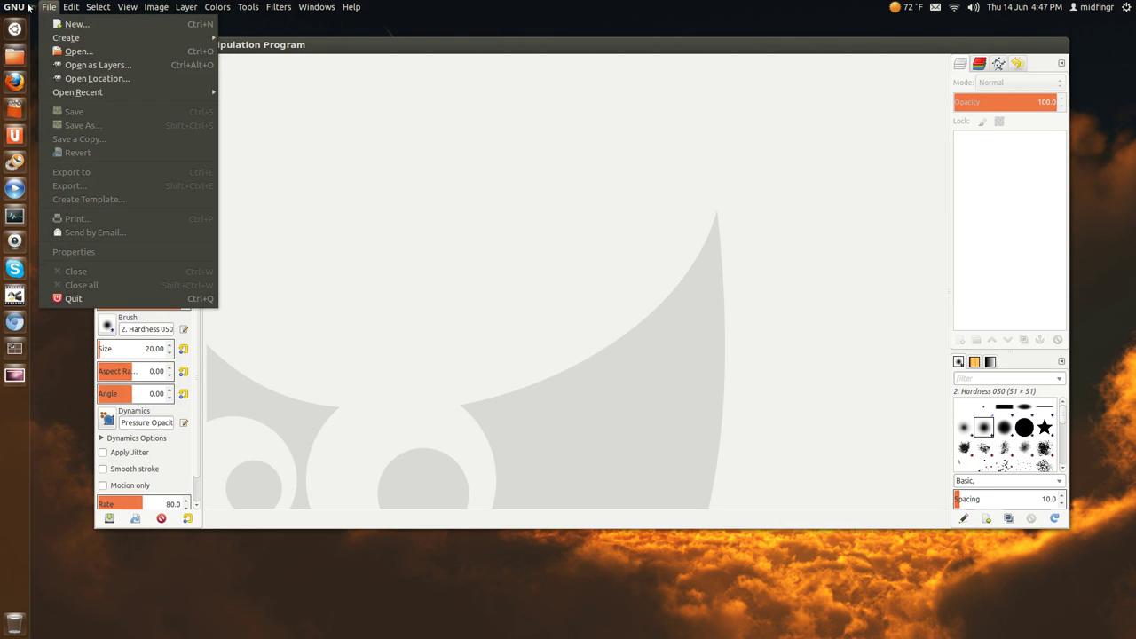
{"action": "mouse_move", "coordinate": [137, 92]}
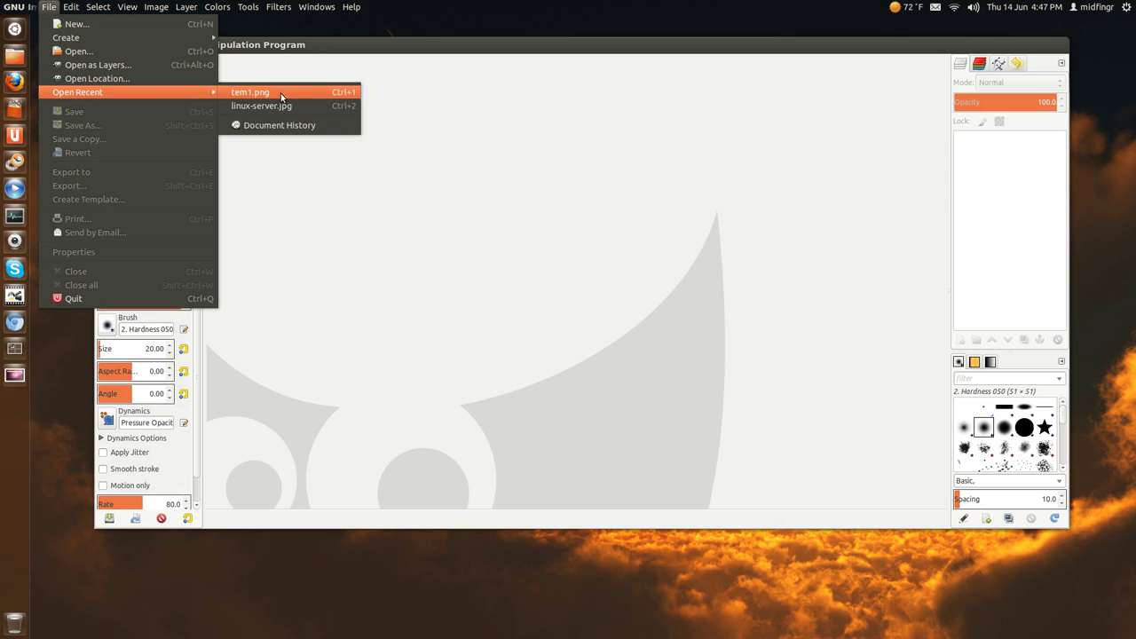
{"action": "left_click", "coordinate": [261, 105]}
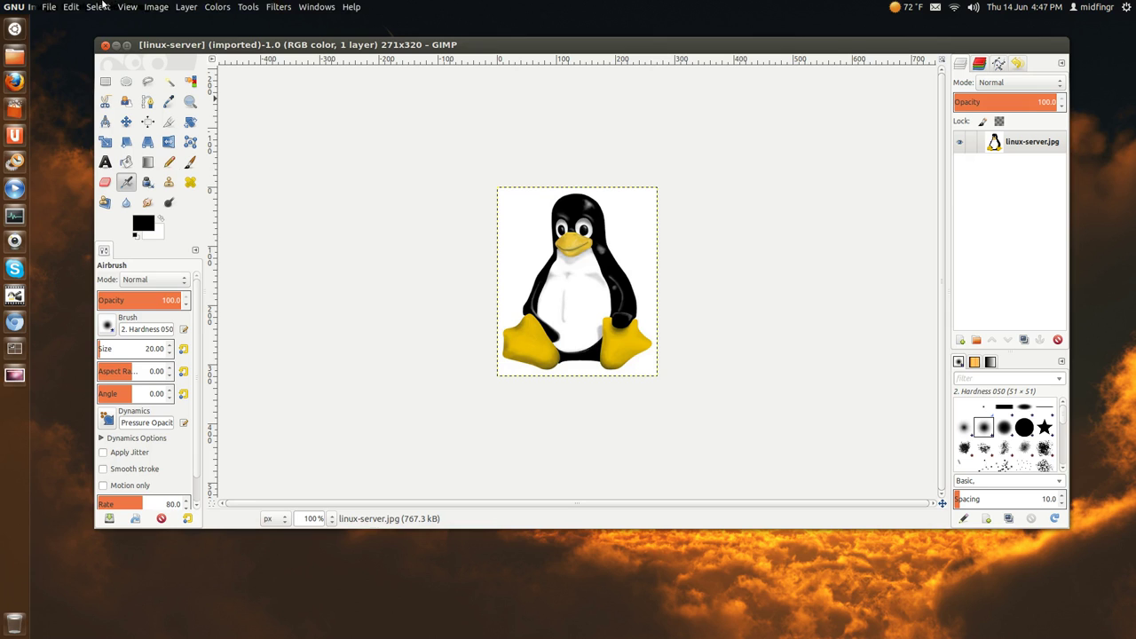
- Create an image from the 800x600 template with RGB color space and Foreground color fill
{"action": "left_click", "coordinate": [53, 6]}
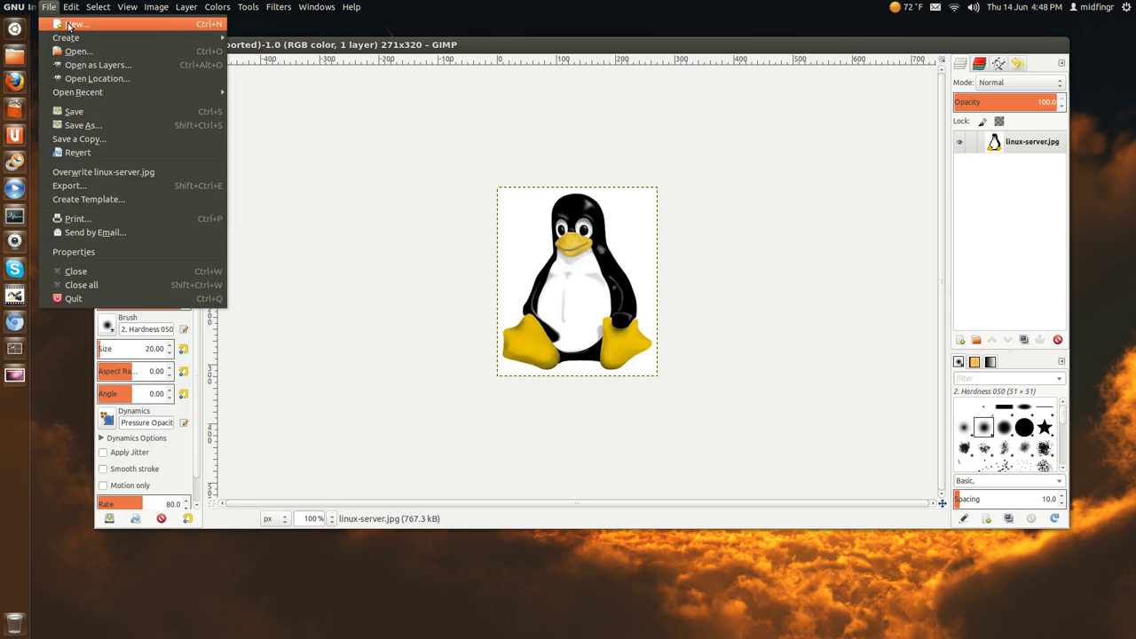
{"action": "left_click", "coordinate": [69, 27]}
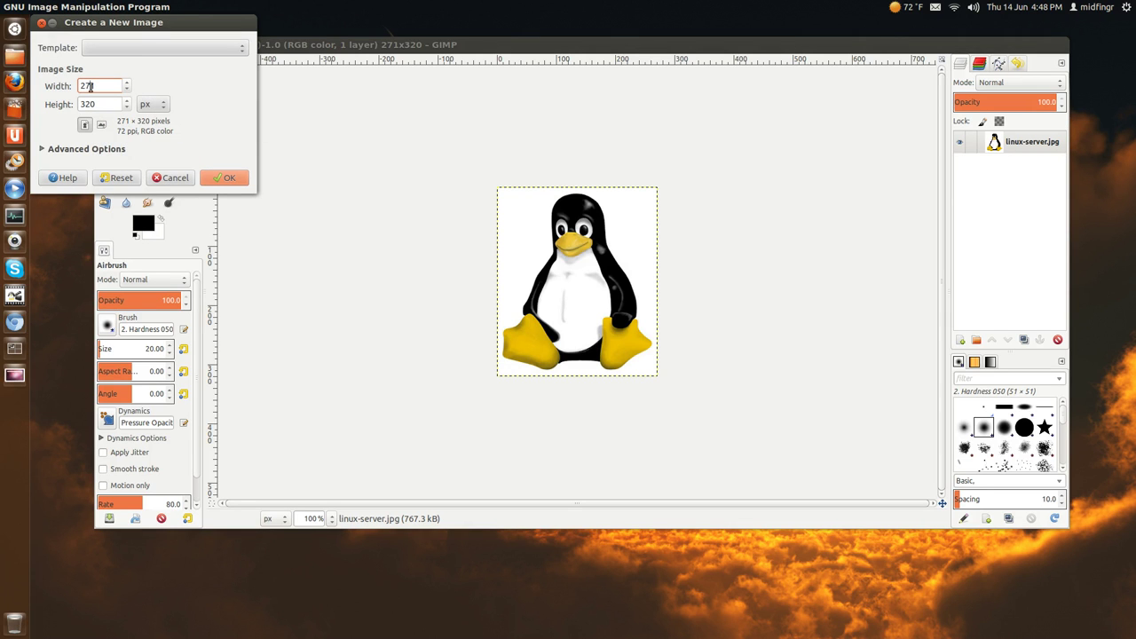
{"action": "double_click", "coordinate": [86, 85]}
{"action": "left_click", "coordinate": [119, 49]}
{"action": "left_click", "coordinate": [122, 65]}
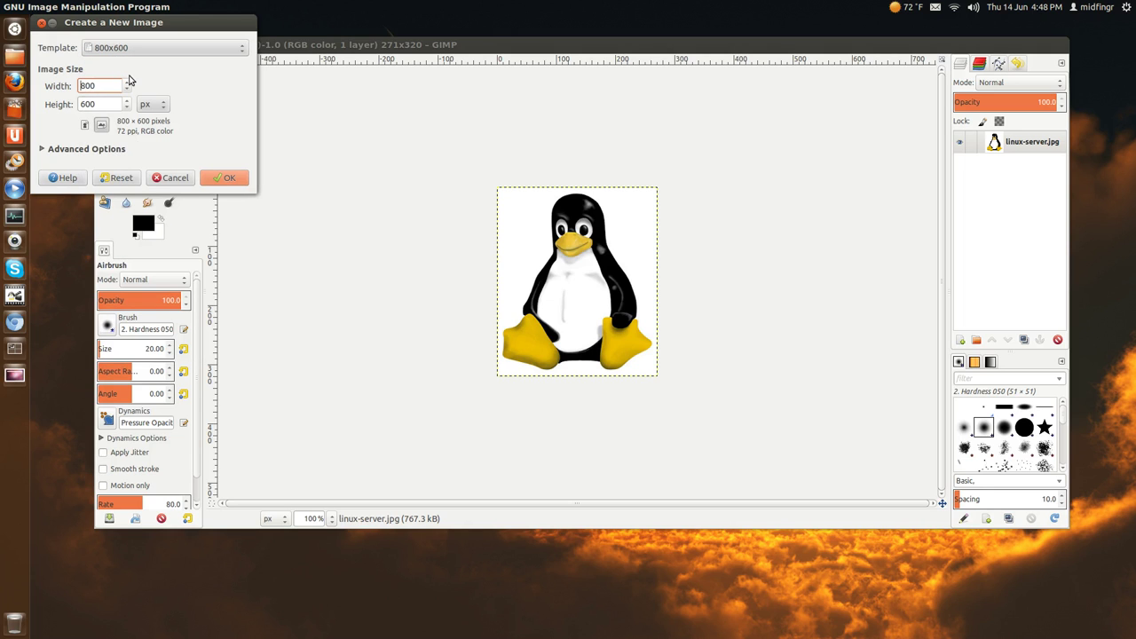
{"action": "left_click", "coordinate": [92, 151]}
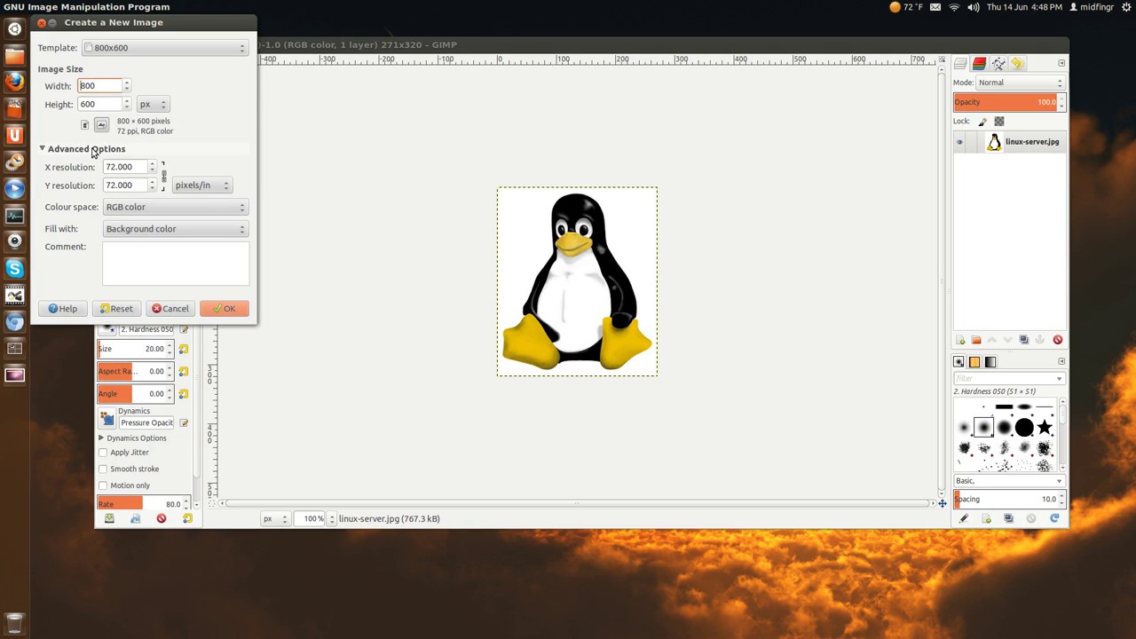
{"action": "left_click", "coordinate": [131, 210]}
{"action": "left_click", "coordinate": [131, 210]}
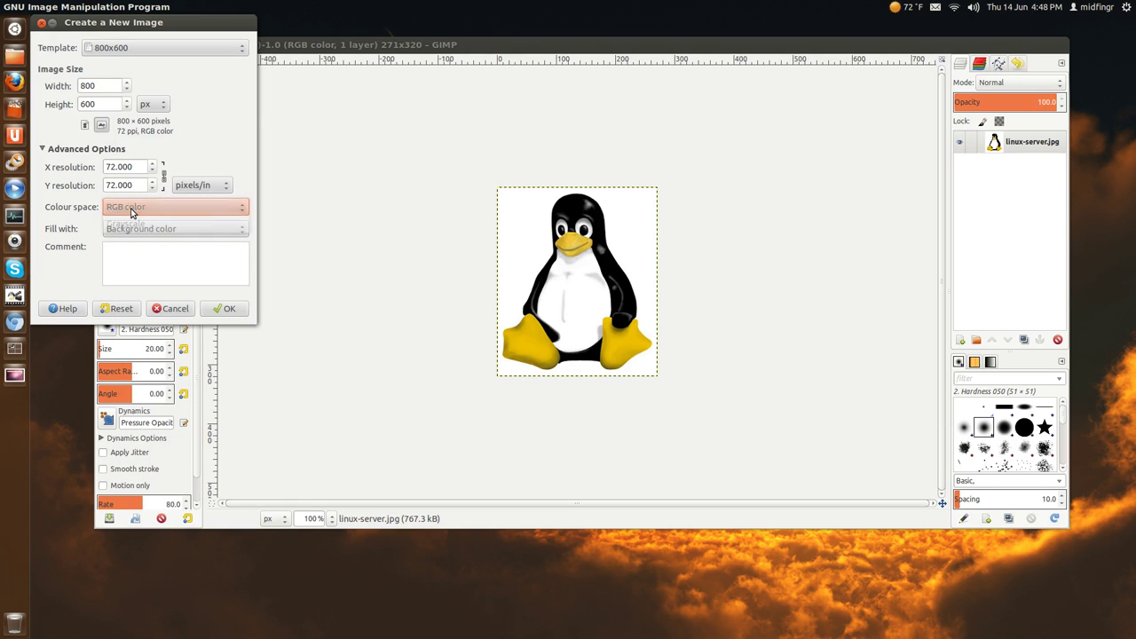
{"action": "left_click", "coordinate": [139, 229]}
{"action": "left_click", "coordinate": [139, 217]}
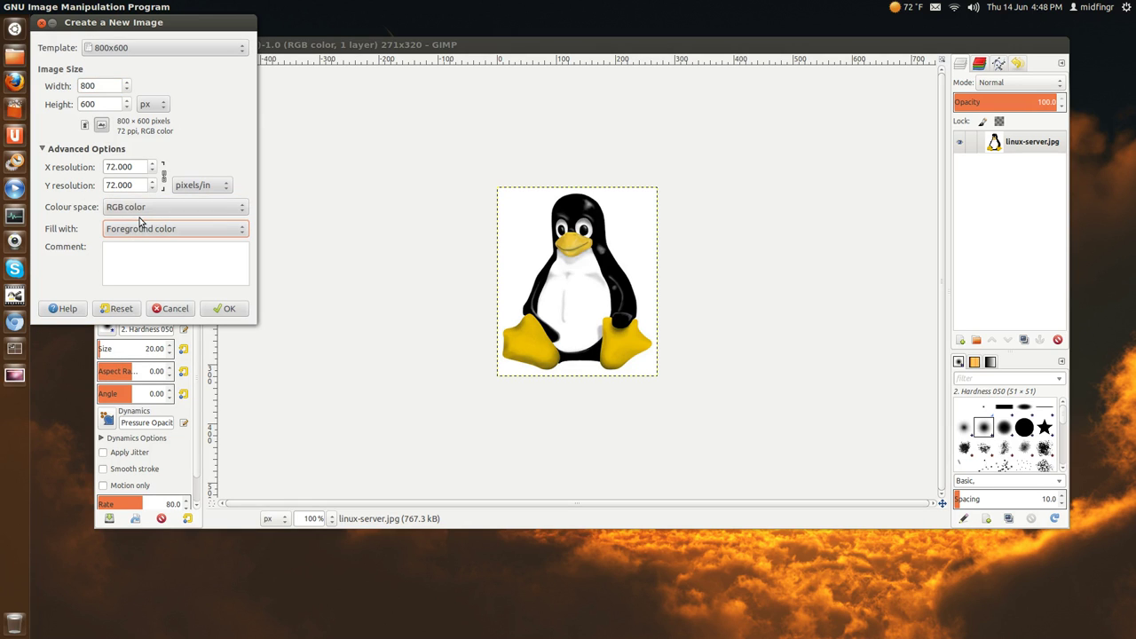
{"action": "left_click", "coordinate": [228, 310]}
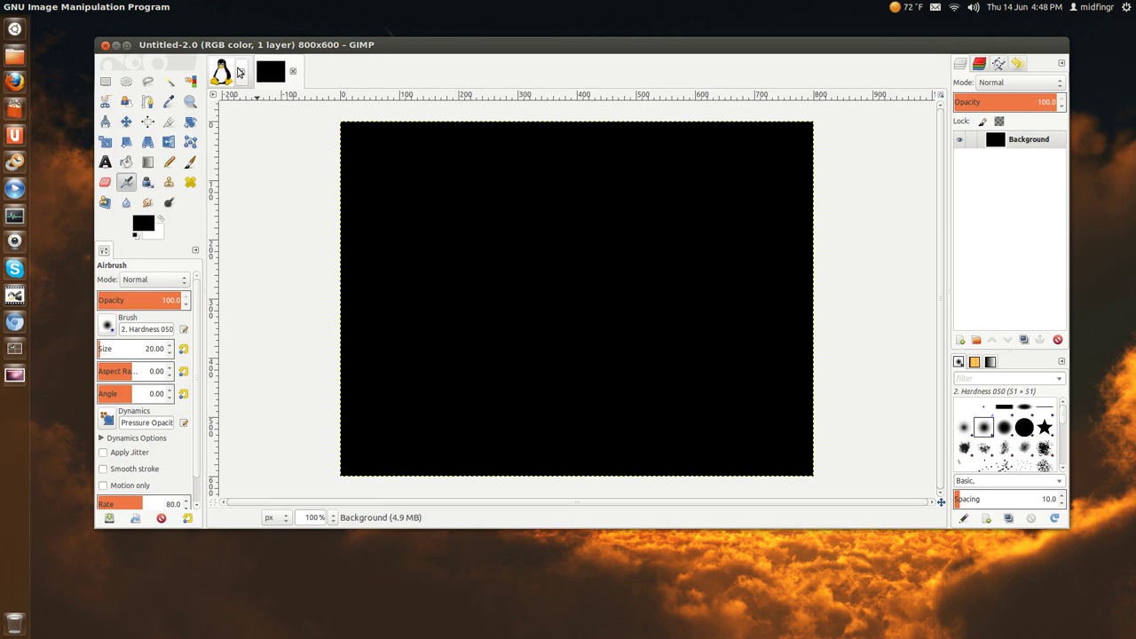
- Fuzzy-select the white background in linux-server.jpg, invert it, and copy the penguin
{"action": "left_click", "coordinate": [230, 76]}
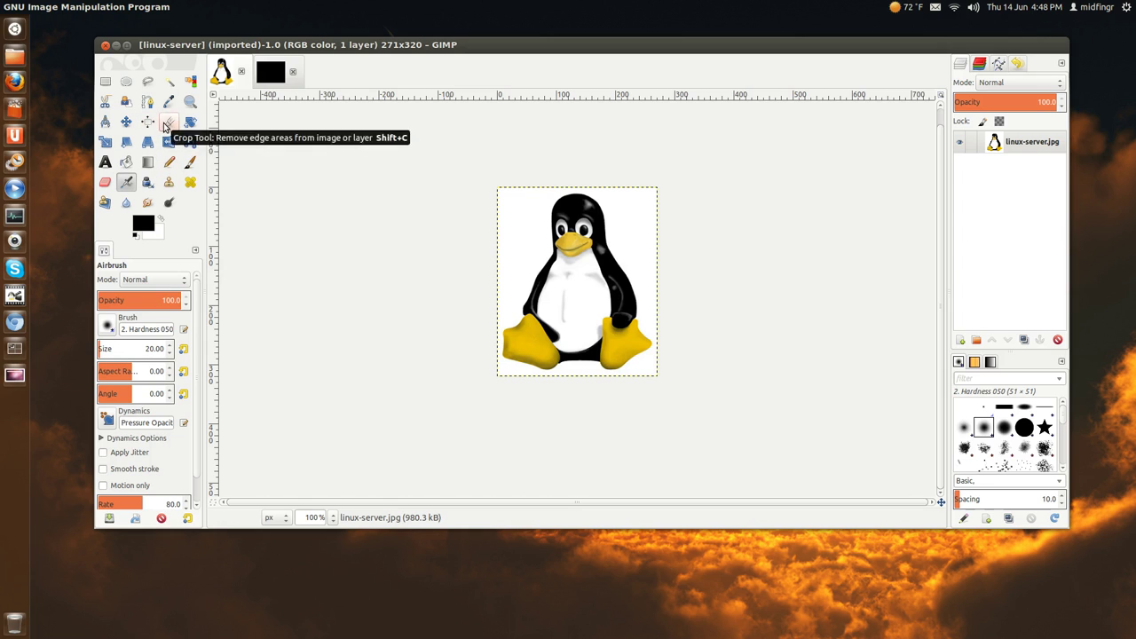
{"action": "left_click", "coordinate": [169, 84]}
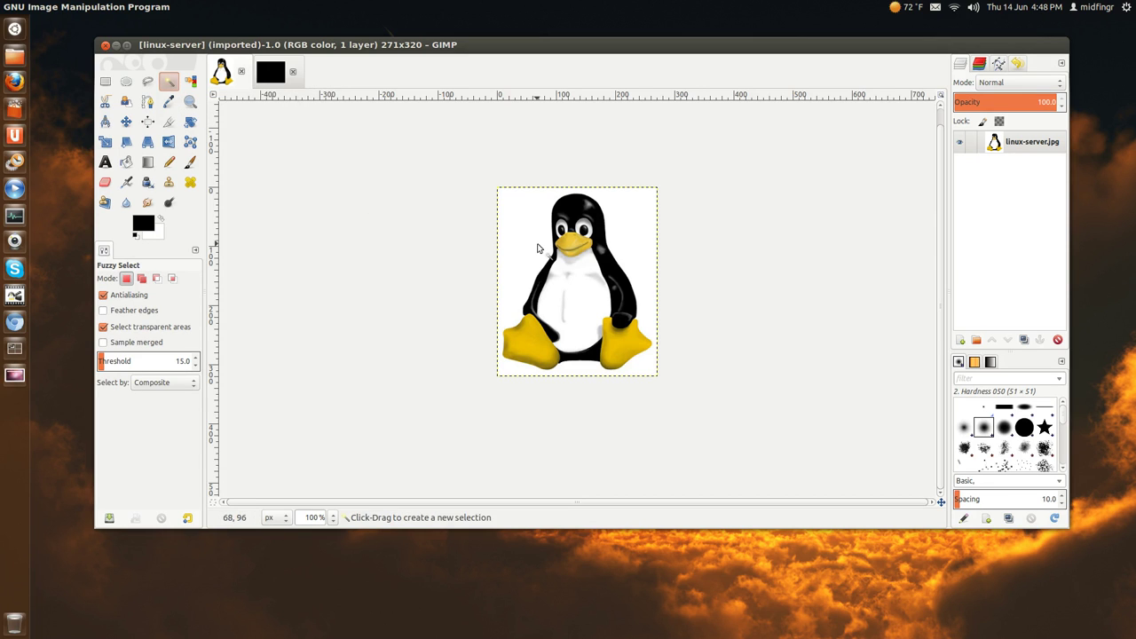
{"action": "left_click", "coordinate": [538, 249]}
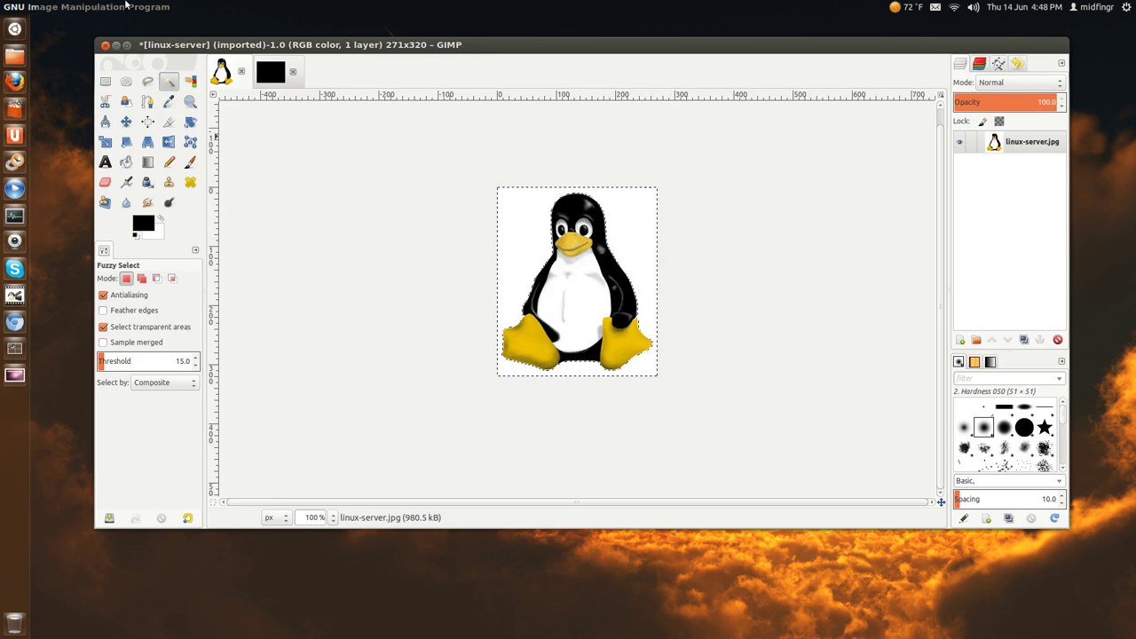
{"action": "left_click", "coordinate": [98, 7]}
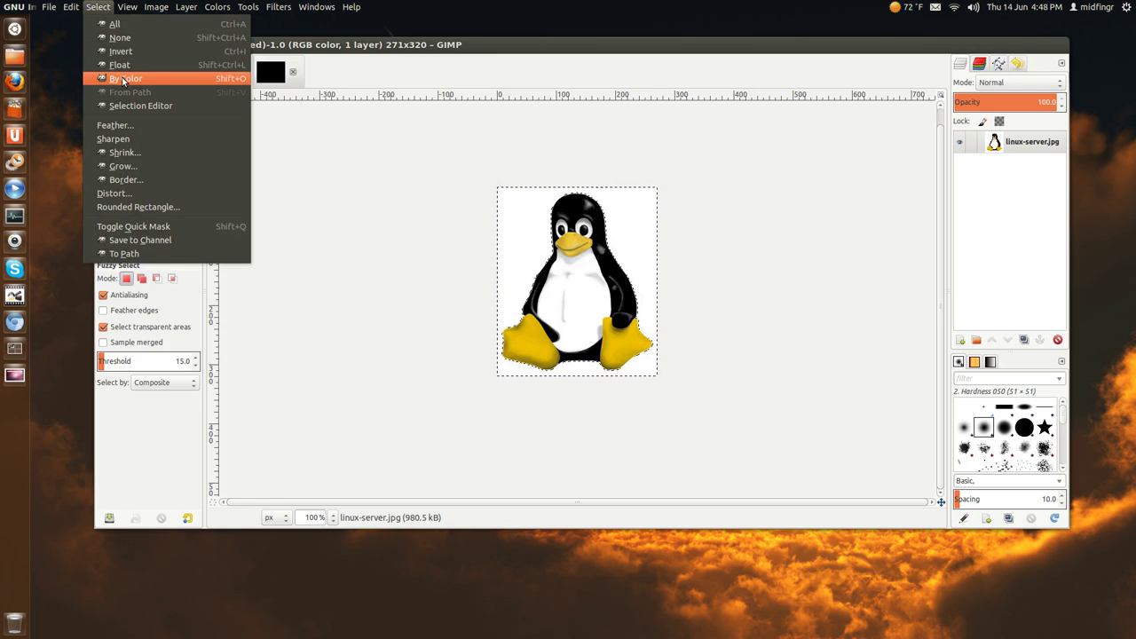
{"action": "left_click", "coordinate": [185, 54]}
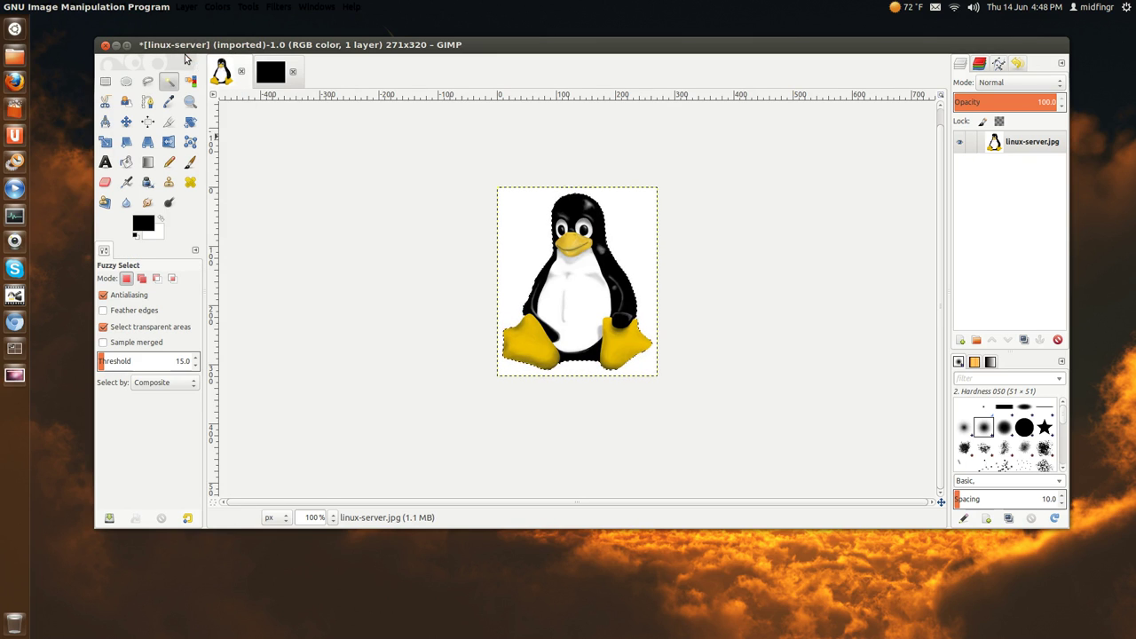
{"action": "key", "text": "ctrl"}
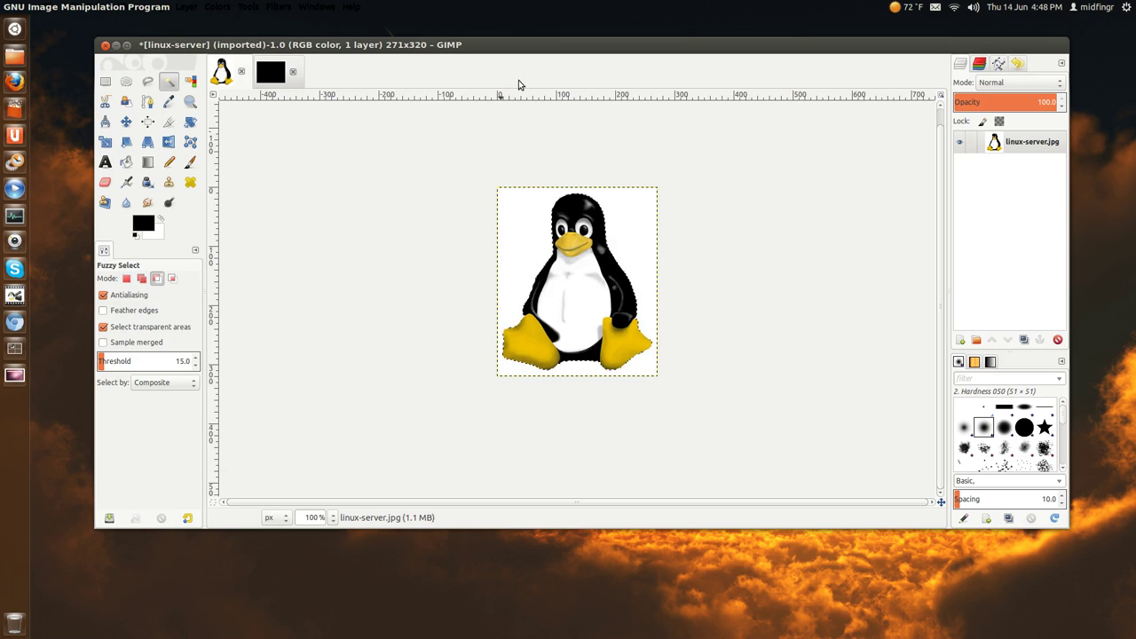
{"action": "key", "text": "ctrl+c"}
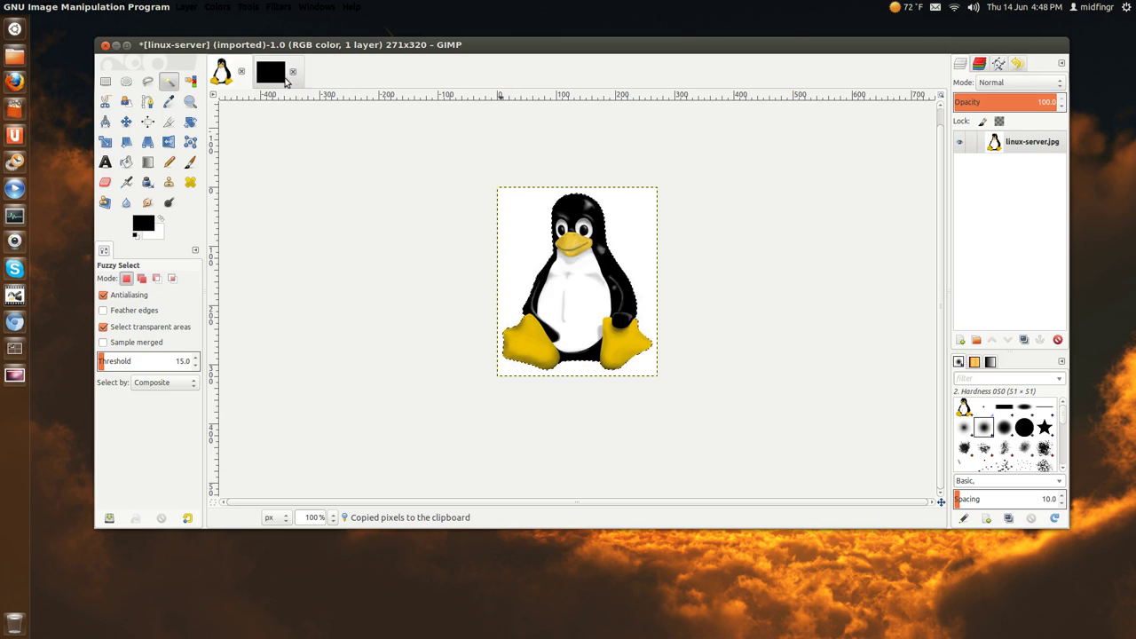
- Paste the copied Tux into the black 800x600 image as a new layer
{"action": "left_click", "coordinate": [282, 76]}
{"action": "left_click", "coordinate": [71, 9]}
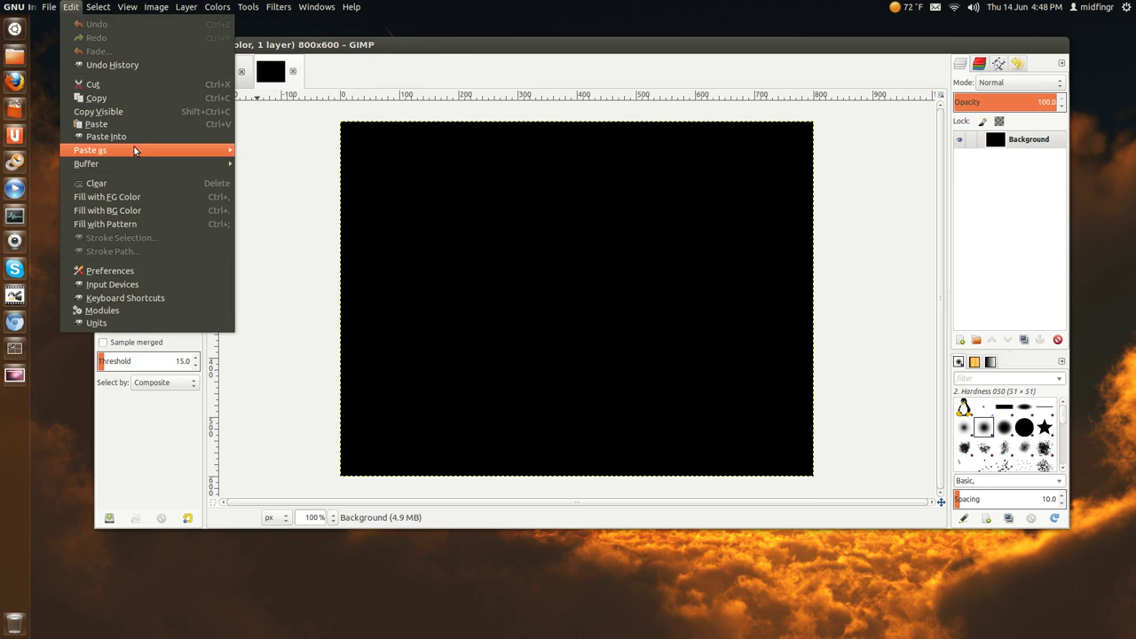
{"action": "mouse_move", "coordinate": [134, 149]}
{"action": "left_click", "coordinate": [291, 166]}
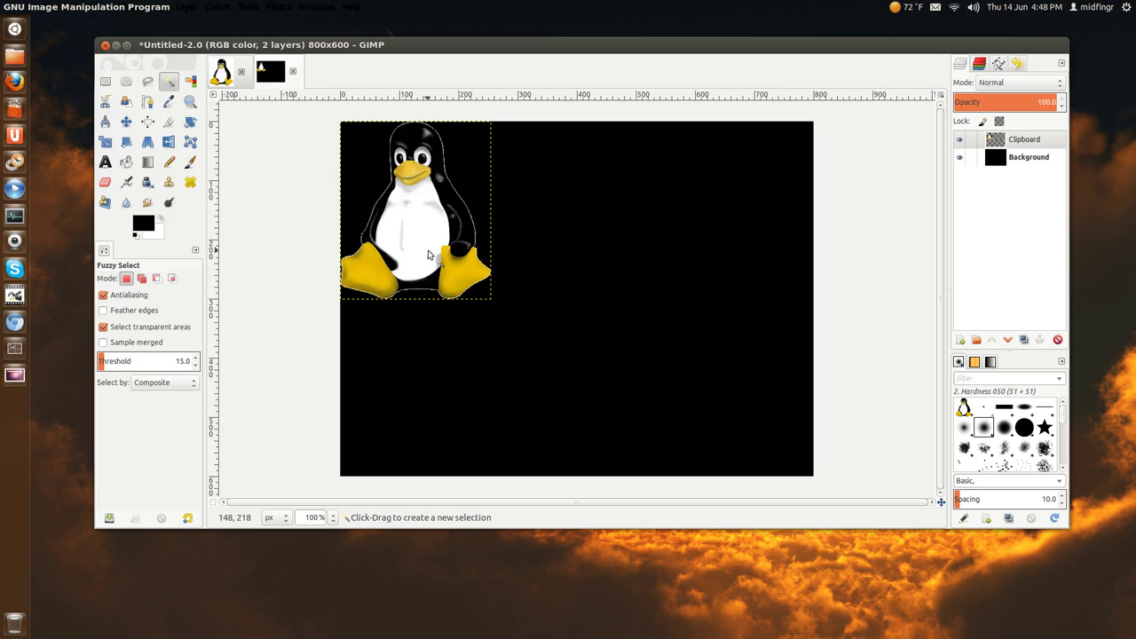
- Undo the full-size paste, scale linux-server.jpg to 60x71 px, and select its white background
{"action": "key", "text": "ctrl+z"}
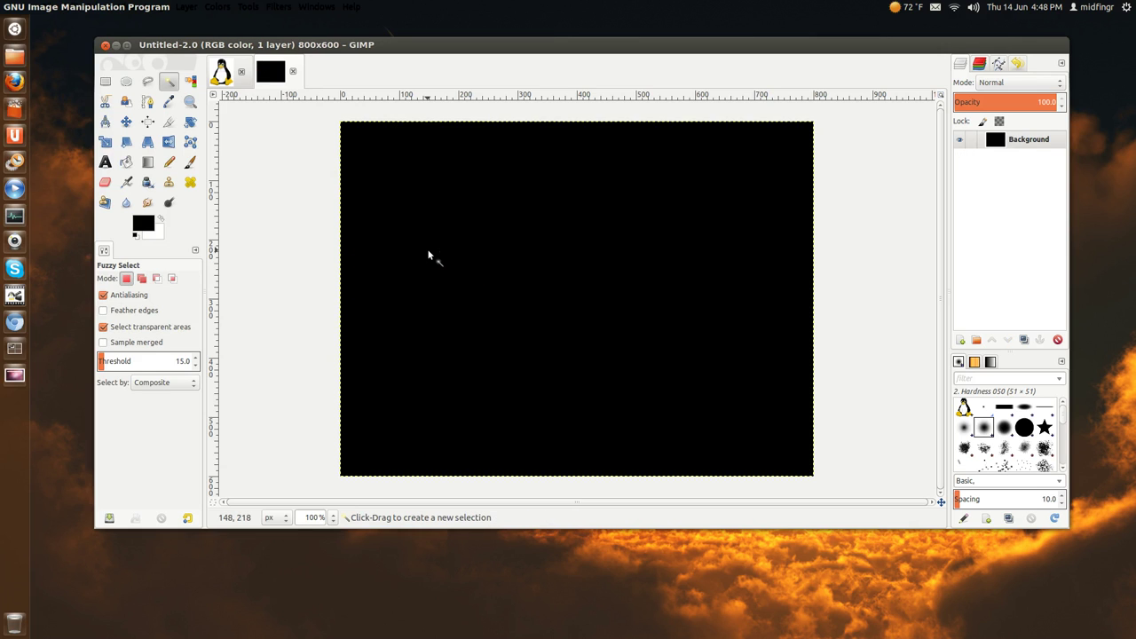
{"action": "left_click", "coordinate": [221, 71]}
{"action": "key", "text": "ctrl"}
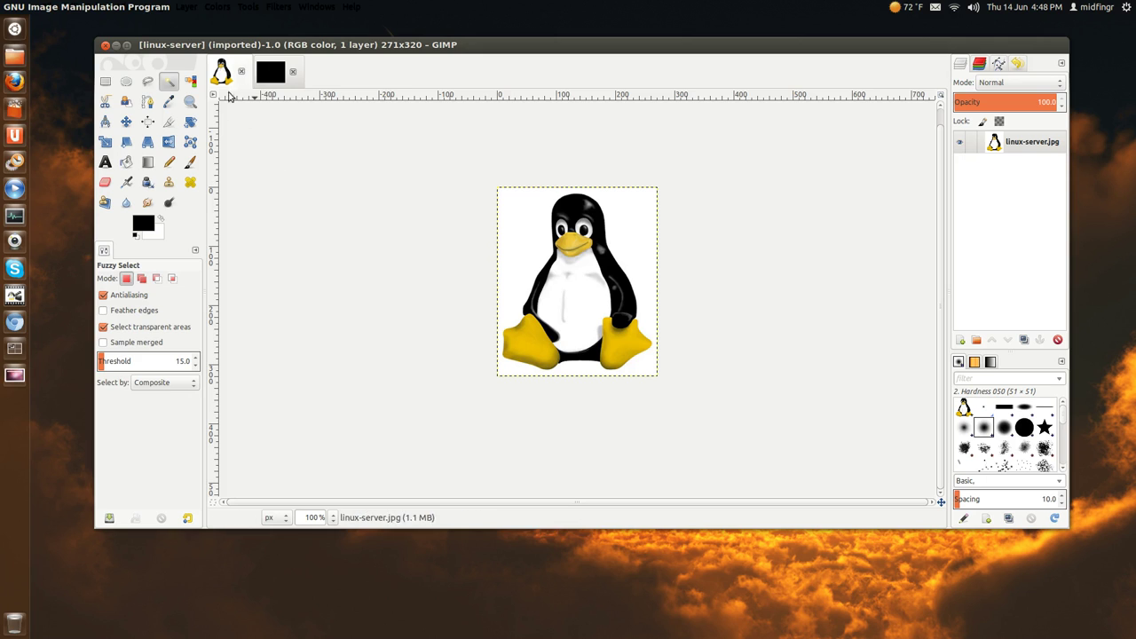
{"action": "key", "text": "alt"}
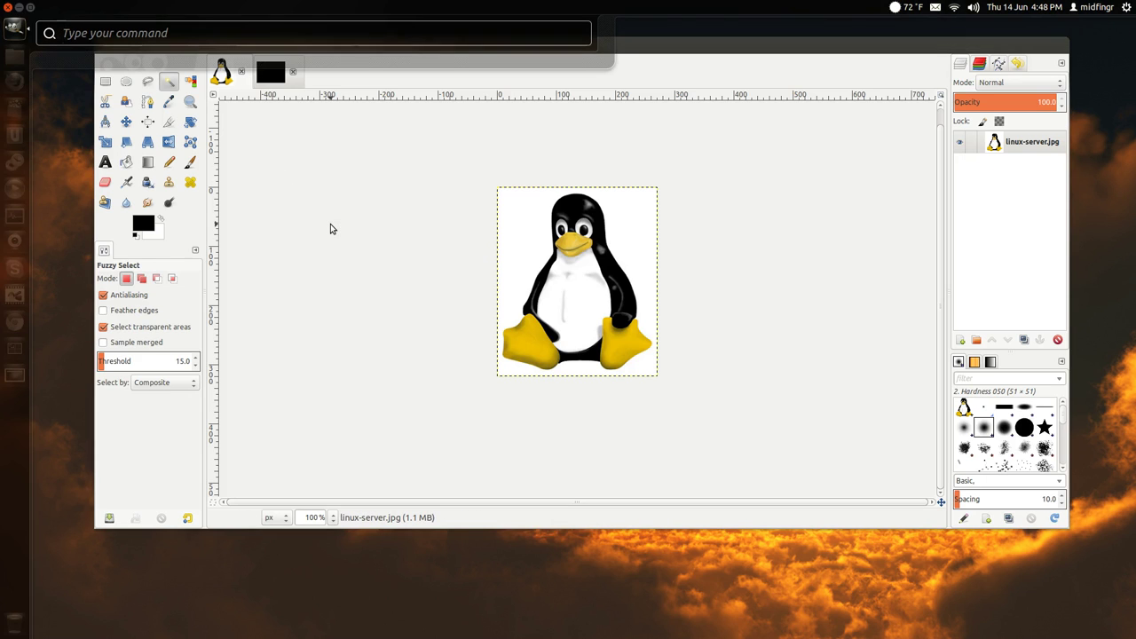
{"action": "type", "text": "sc"}
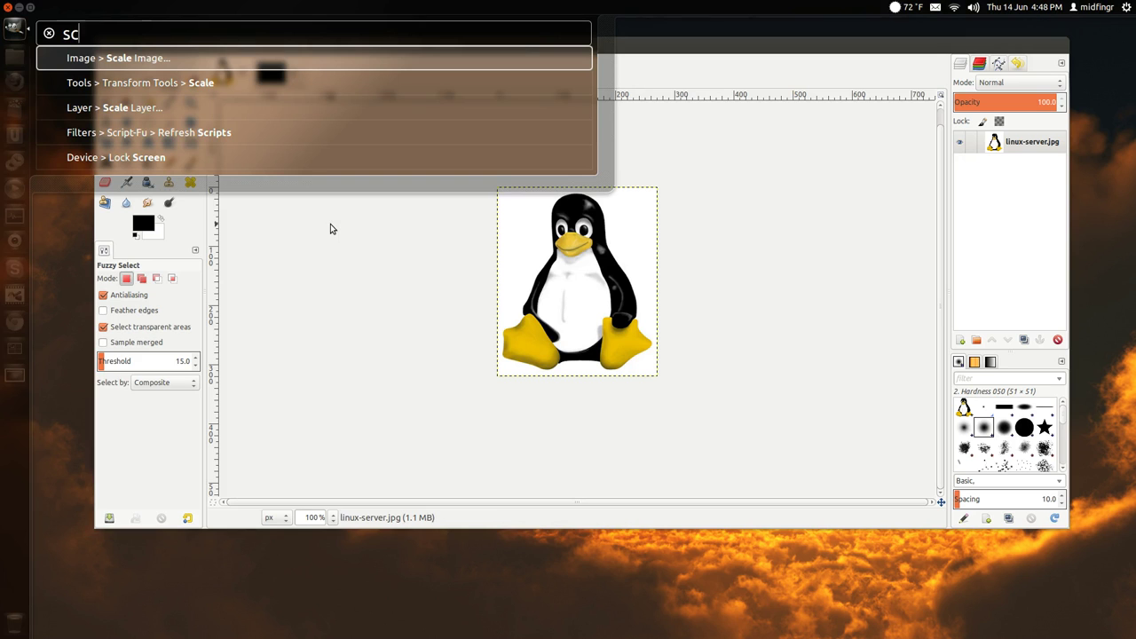
{"action": "key", "text": "Return"}
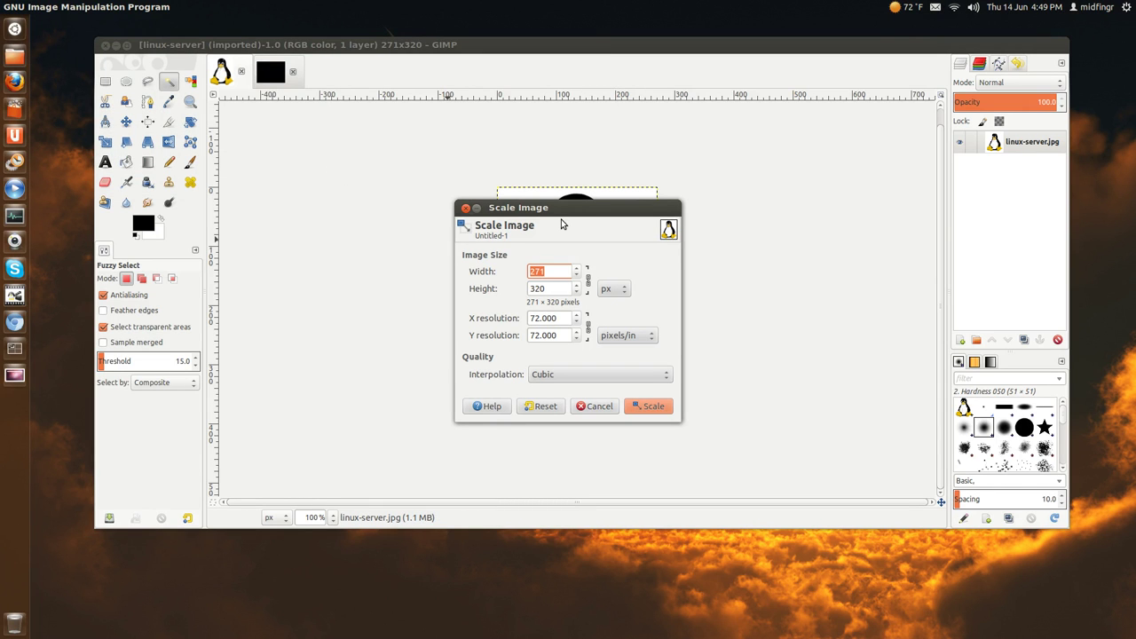
{"action": "type", "text": "60"}
{"action": "left_click", "coordinate": [559, 289]}
{"action": "left_click", "coordinate": [653, 406]}
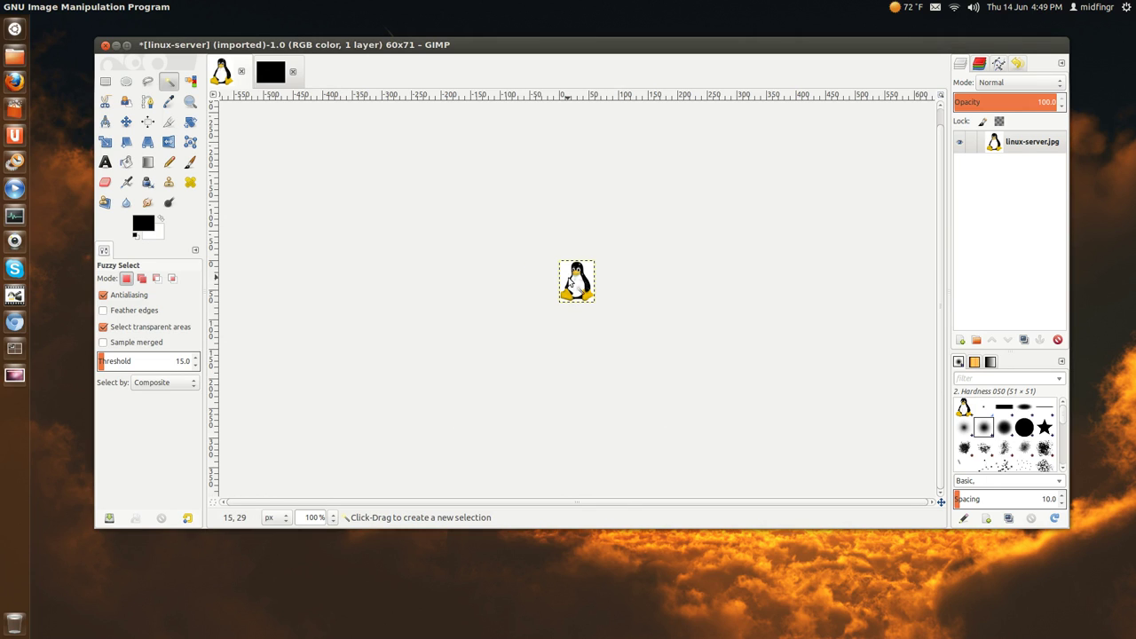
{"action": "left_click", "coordinate": [571, 284]}
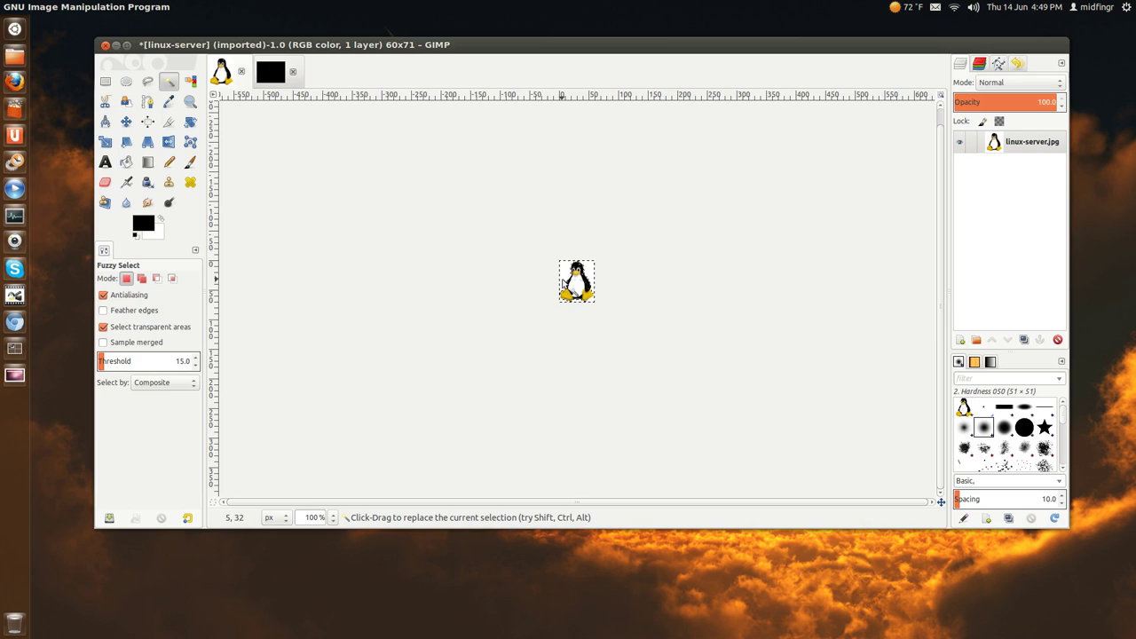
- Invert the selection and copy the small 60x71 penguin
{"action": "mouse_move", "coordinate": [77, 10]}
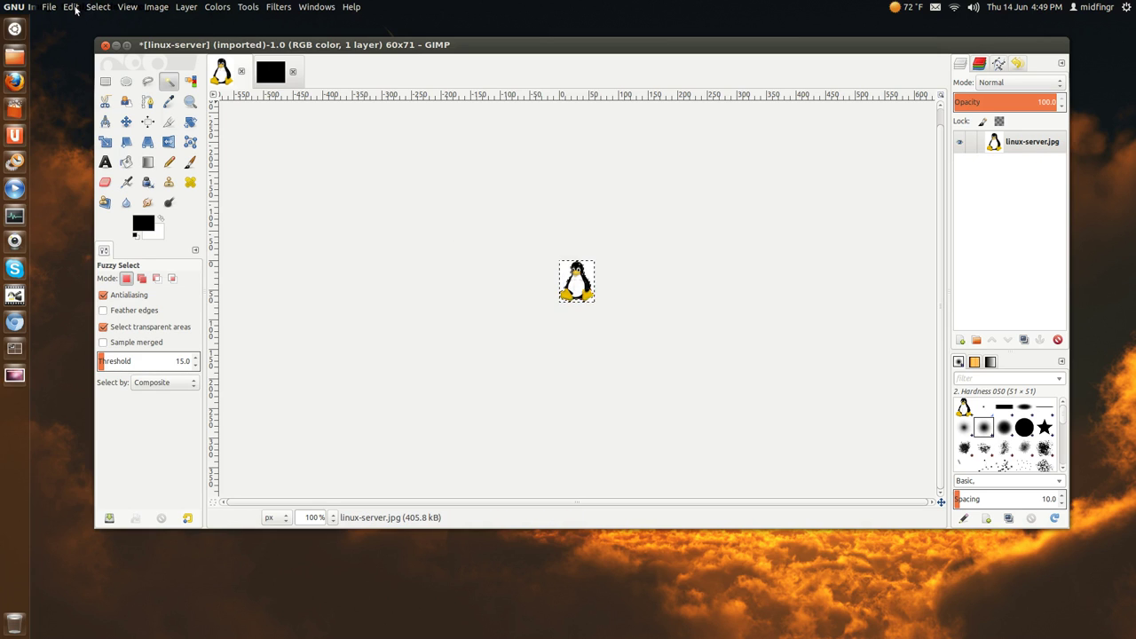
{"action": "left_click", "coordinate": [94, 7]}
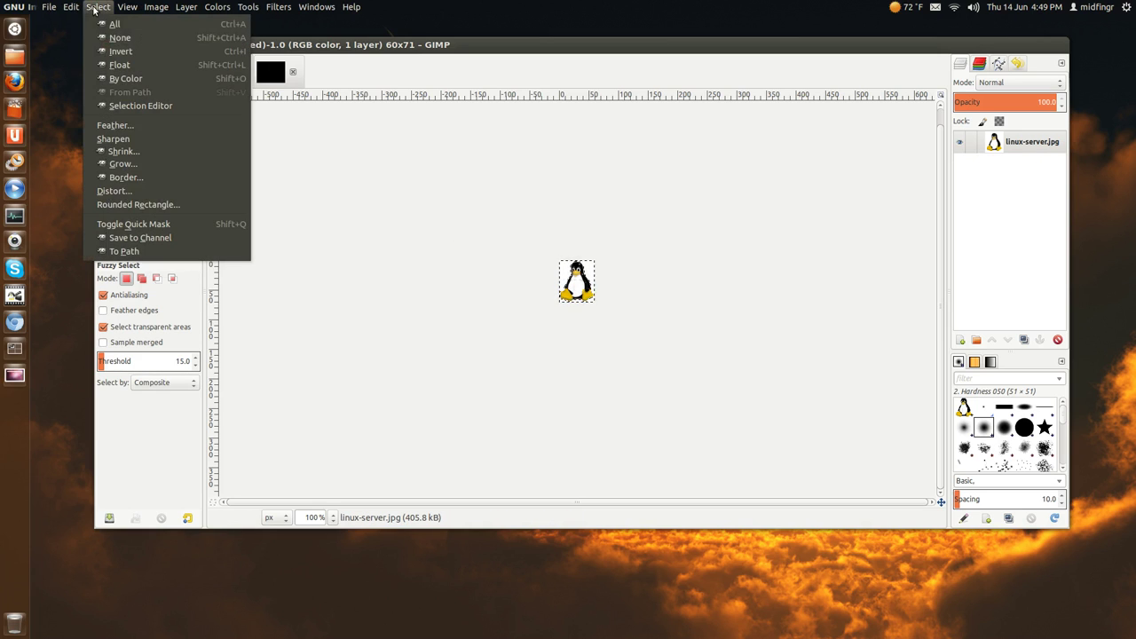
{"action": "left_click", "coordinate": [120, 51]}
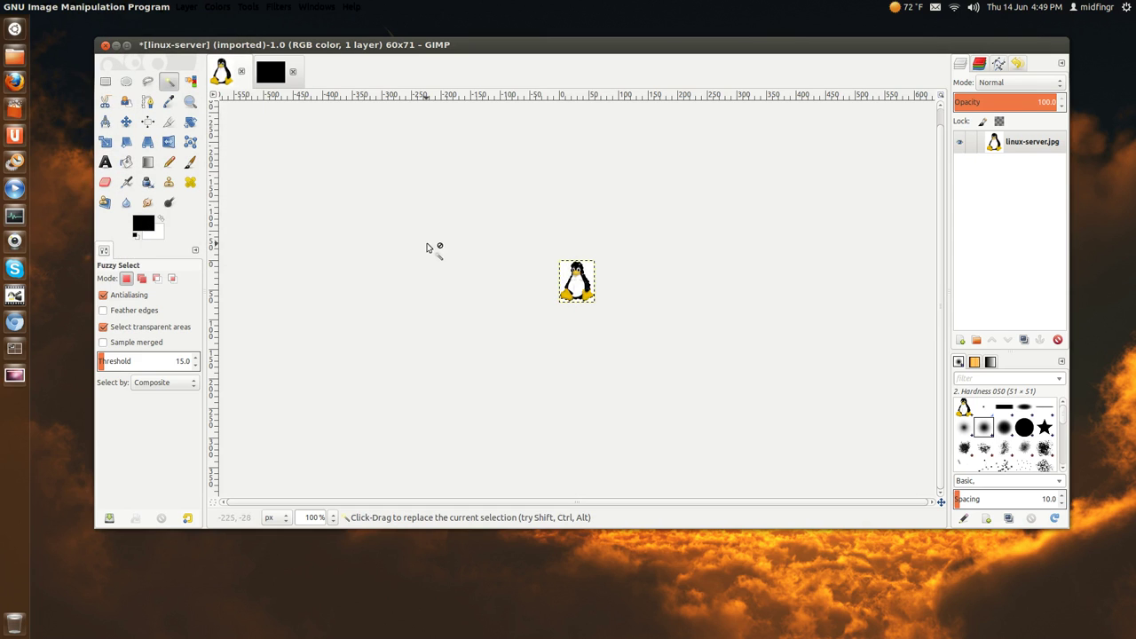
{"action": "key", "text": "ctrl+c"}
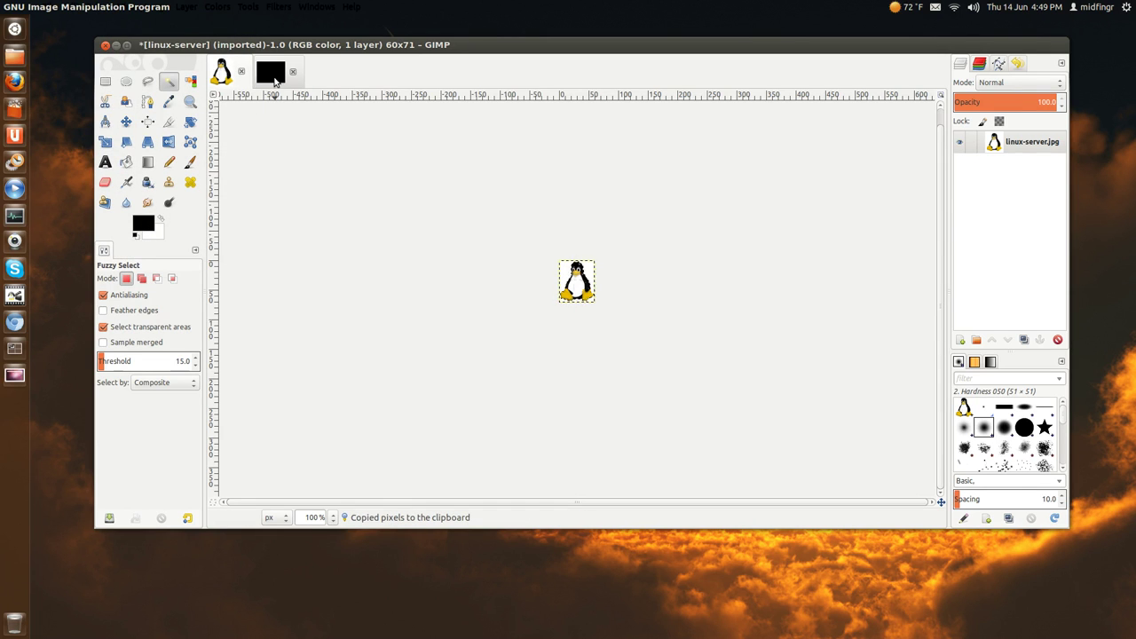
- Paste the small penguin as a new layer in the black 800x600 image
{"action": "left_click", "coordinate": [275, 80]}
{"action": "left_click", "coordinate": [71, 6]}
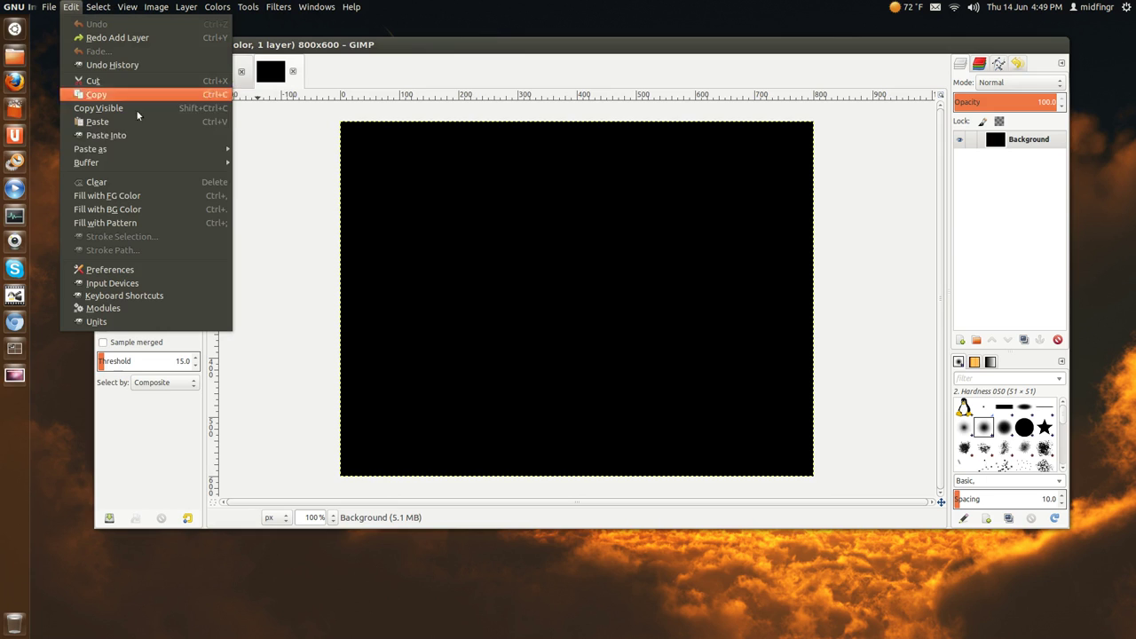
{"action": "mouse_move", "coordinate": [158, 146]}
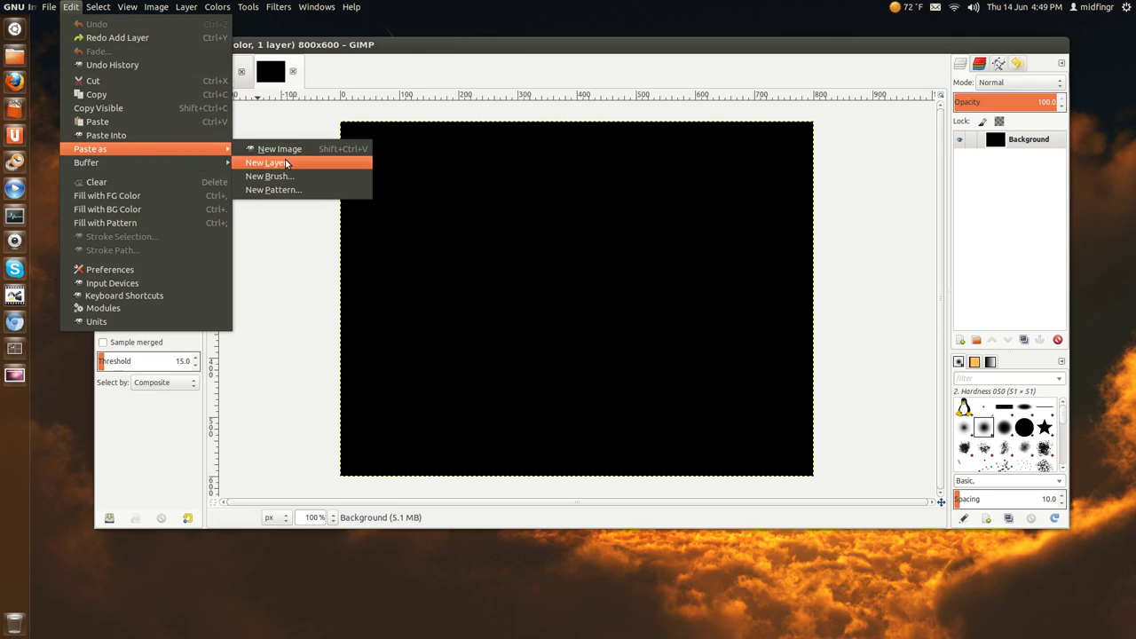
{"action": "left_click", "coordinate": [286, 164]}
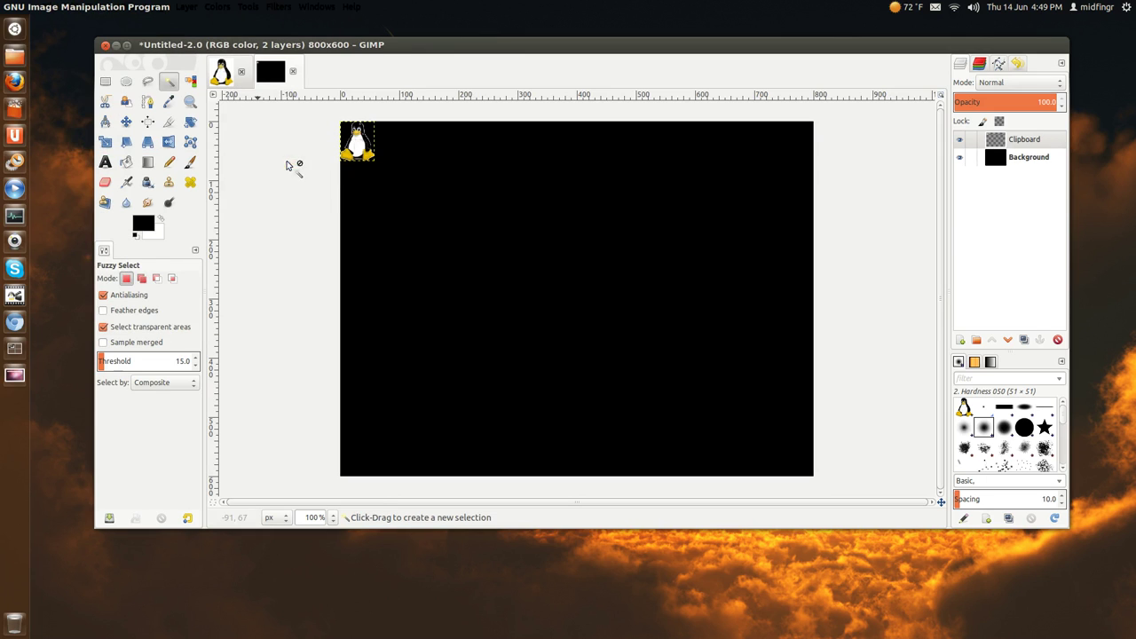
- Move Tux slightly down-right from the corner and set the Background layer opacity to 75
{"action": "left_click", "coordinate": [126, 124]}
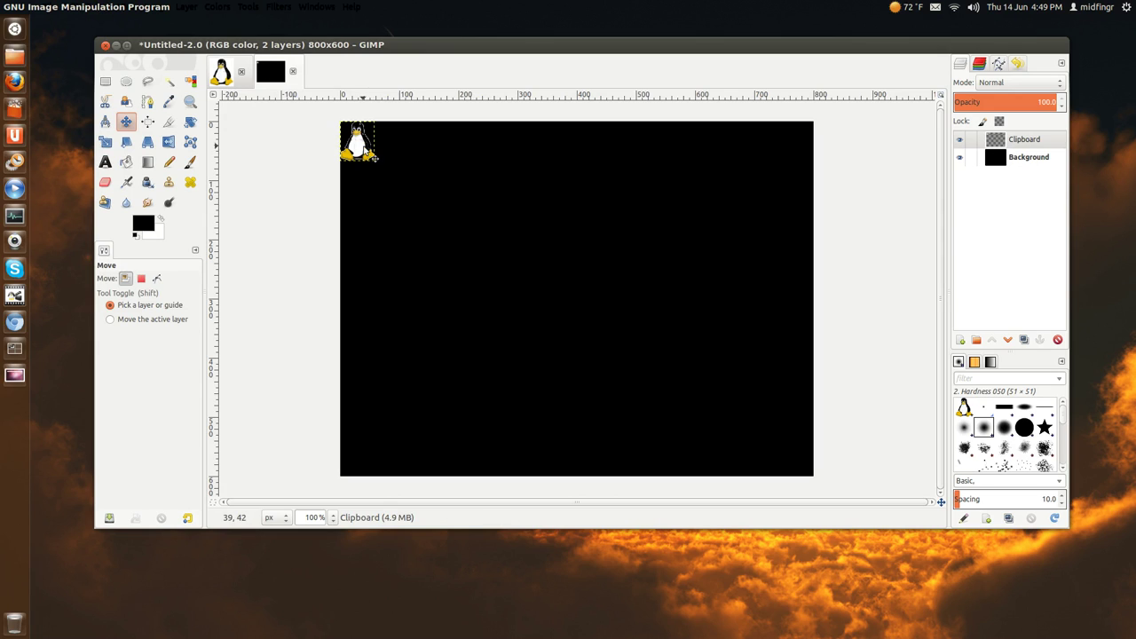
{"action": "left_click_drag", "start_coordinate": [375, 158], "coordinate": [391, 177]}
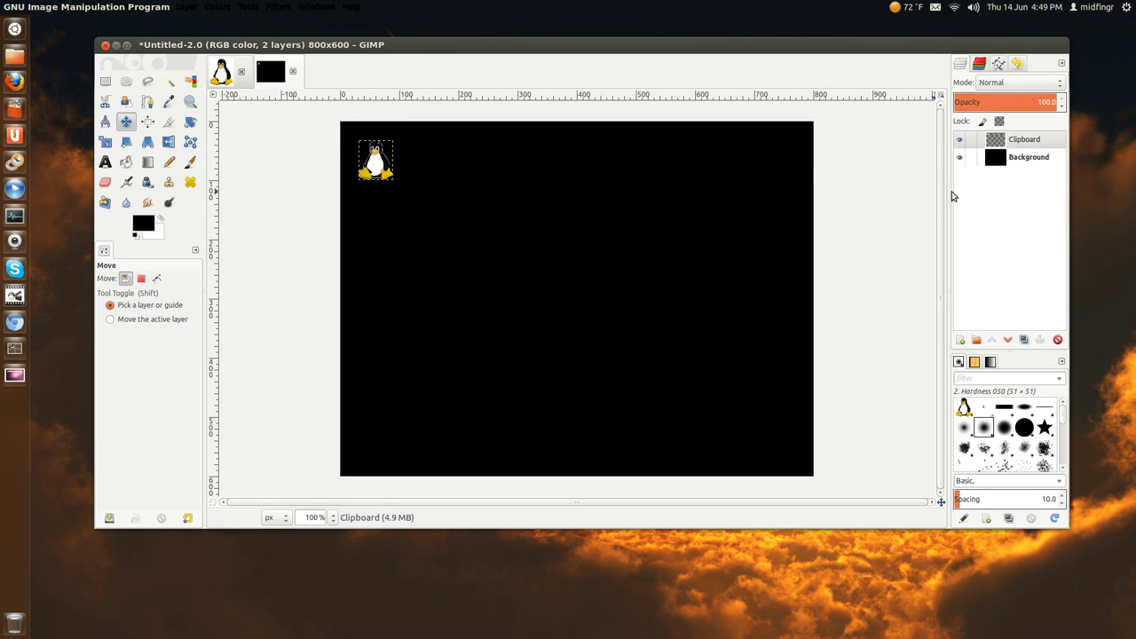
{"action": "left_click", "coordinate": [1027, 159]}
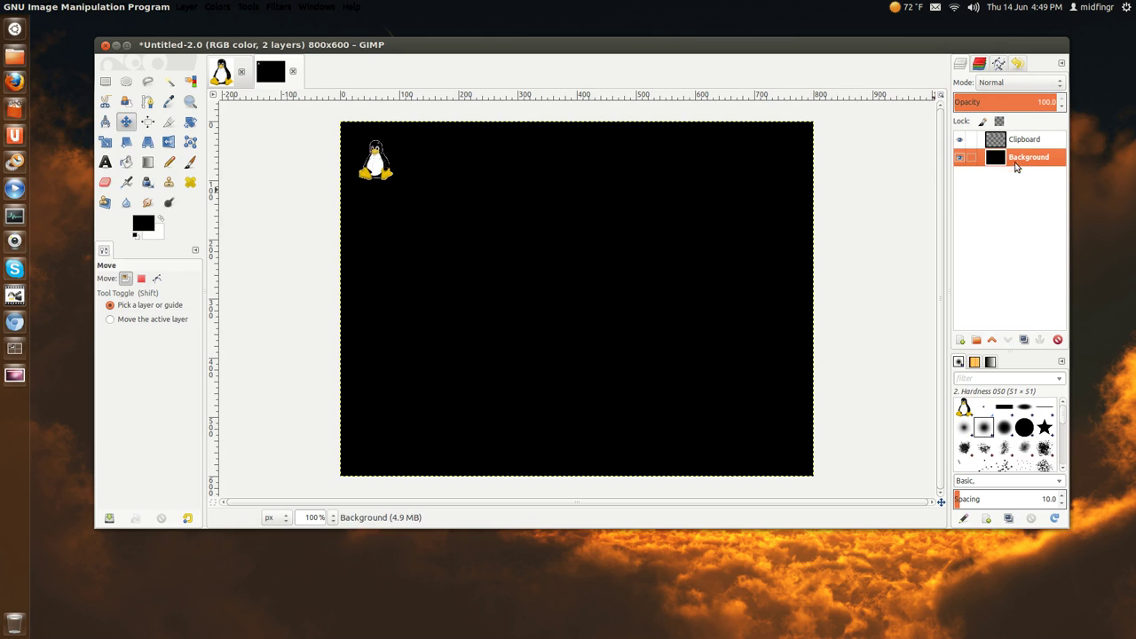
{"action": "left_click", "coordinate": [1063, 106]}
{"action": "type", "text": "80"}
{"action": "key", "text": "Return"}
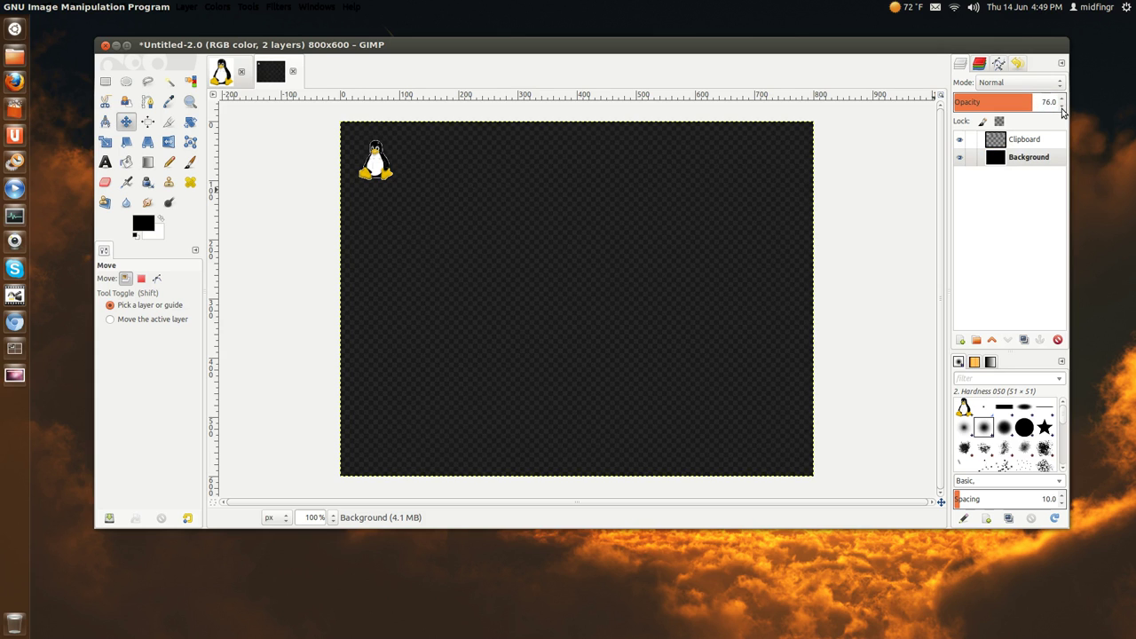
{"action": "left_click", "coordinate": [1063, 107]}
- Export the image as tem1.png to the Desktop with default PNG options
{"action": "key", "text": "alt"}
{"action": "type", "text": "ex"}
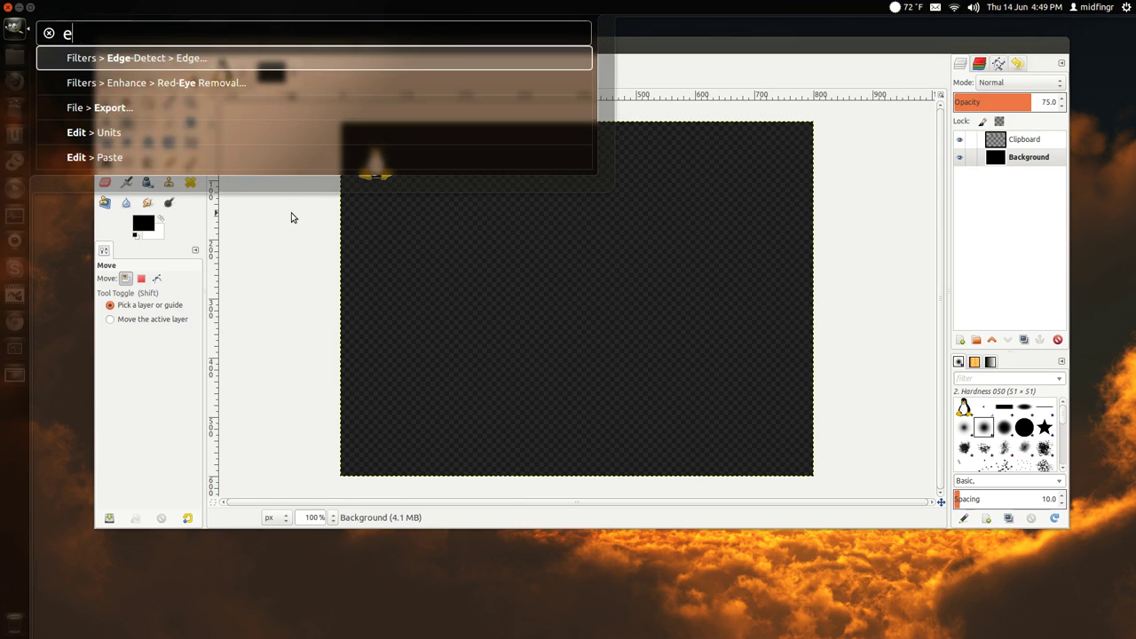
{"action": "left_click", "coordinate": [129, 66]}
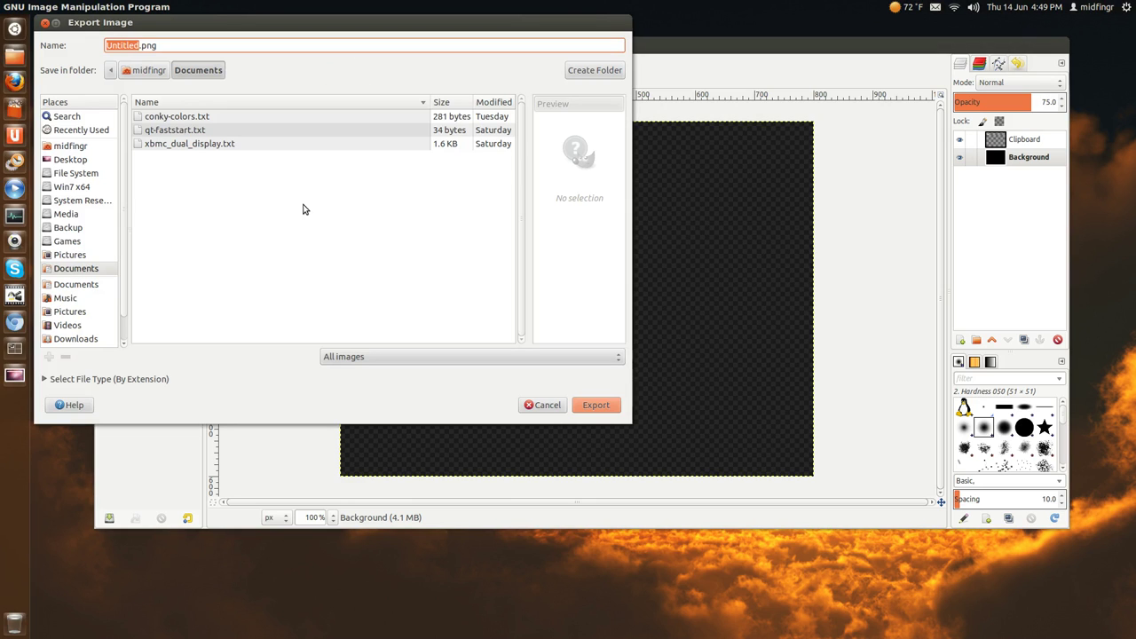
{"action": "left_click", "coordinate": [76, 160]}
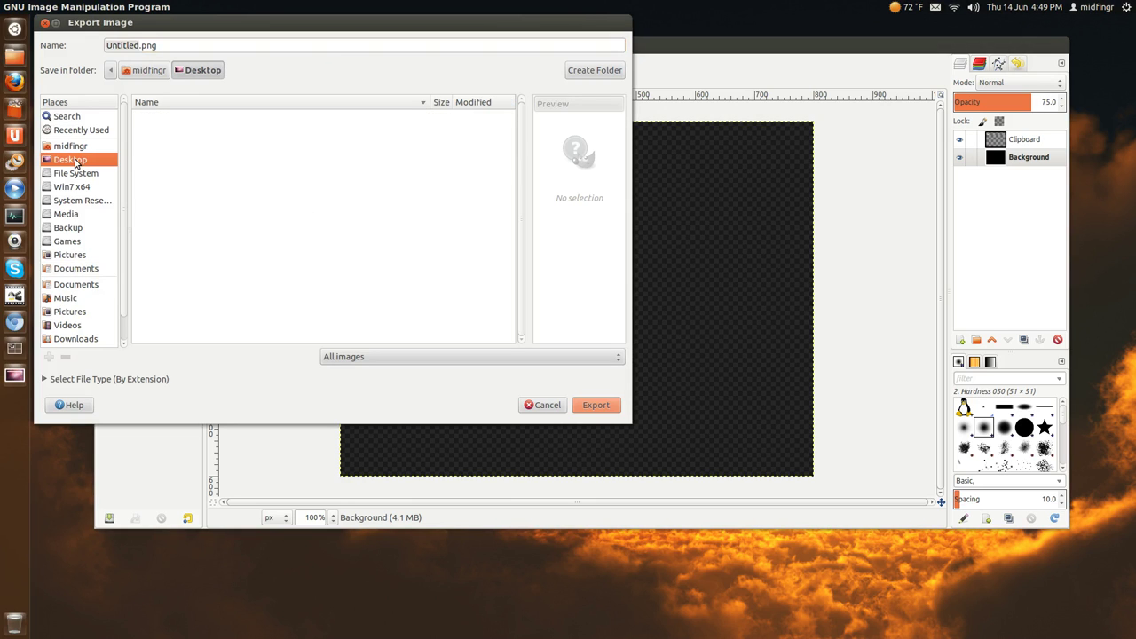
{"action": "double_click", "coordinate": [128, 45]}
{"action": "type", "text": "tem"}
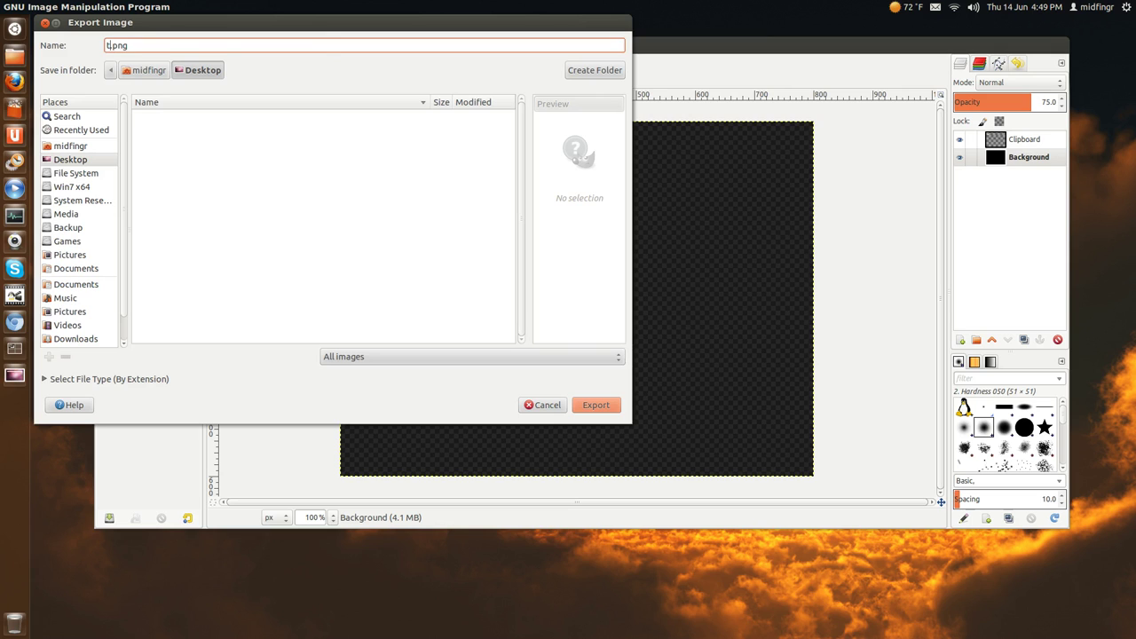
{"action": "type", "text": "1"}
{"action": "key", "text": "Return"}
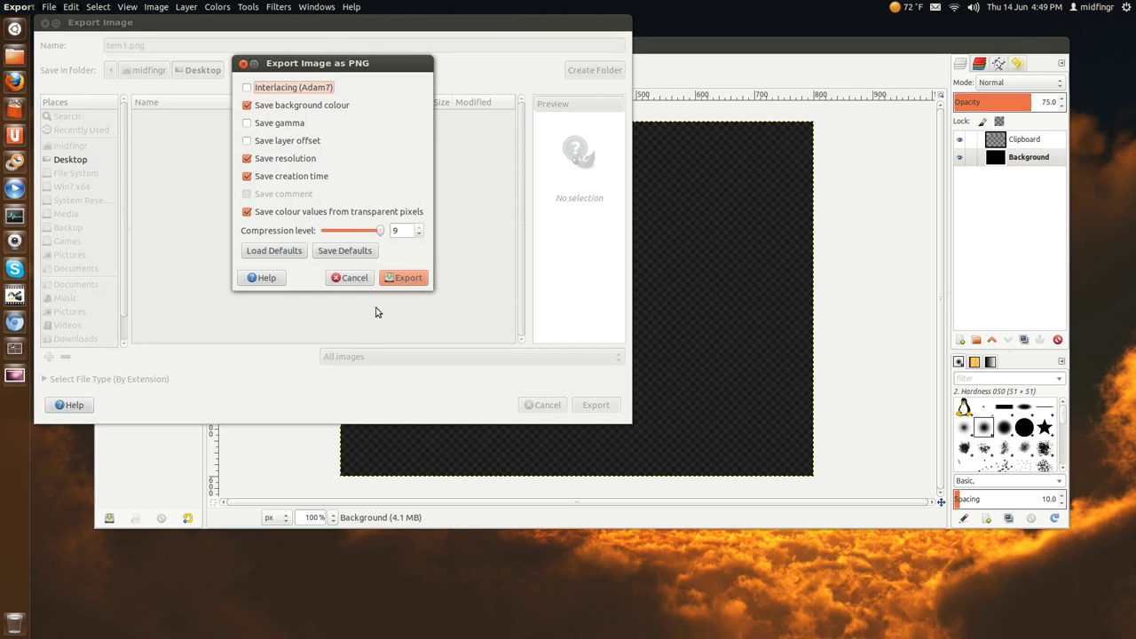
{"action": "left_click", "coordinate": [399, 280]}
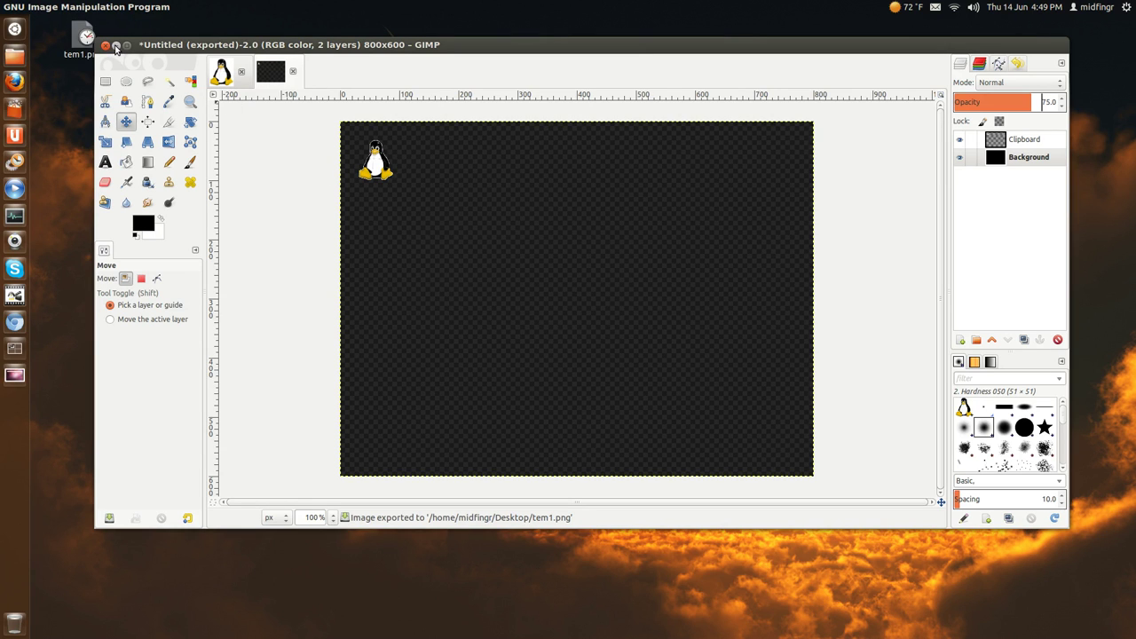
- Minimize GIMP, preview tem1.png from the desktop in Image Viewer, then close it
{"action": "left_click", "coordinate": [115, 44]}
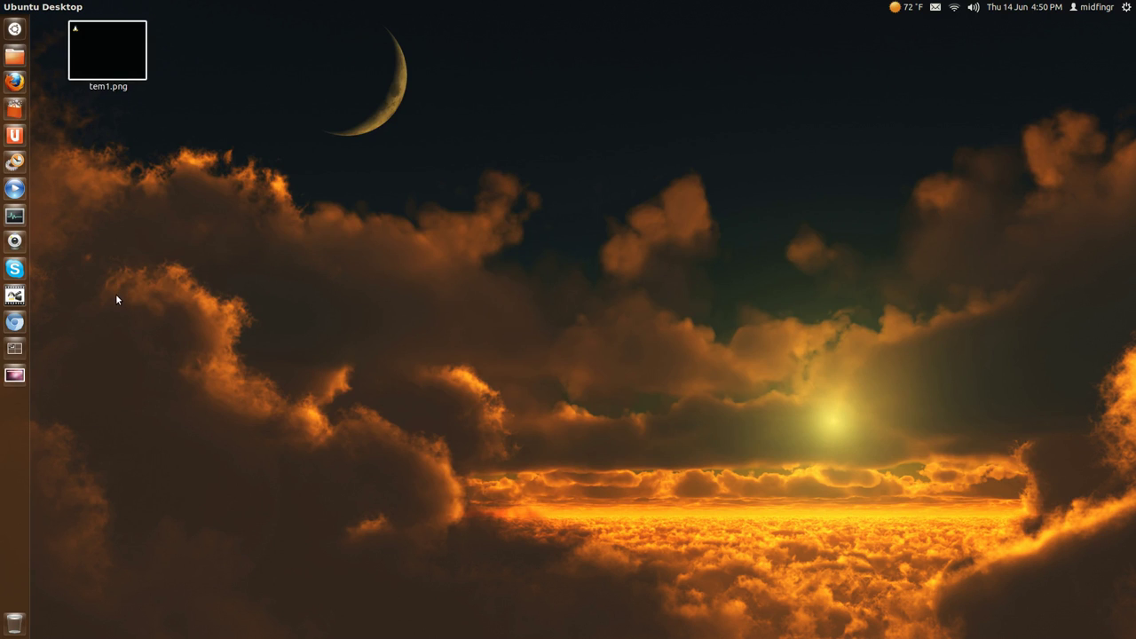
{"action": "double_click", "coordinate": [101, 55]}
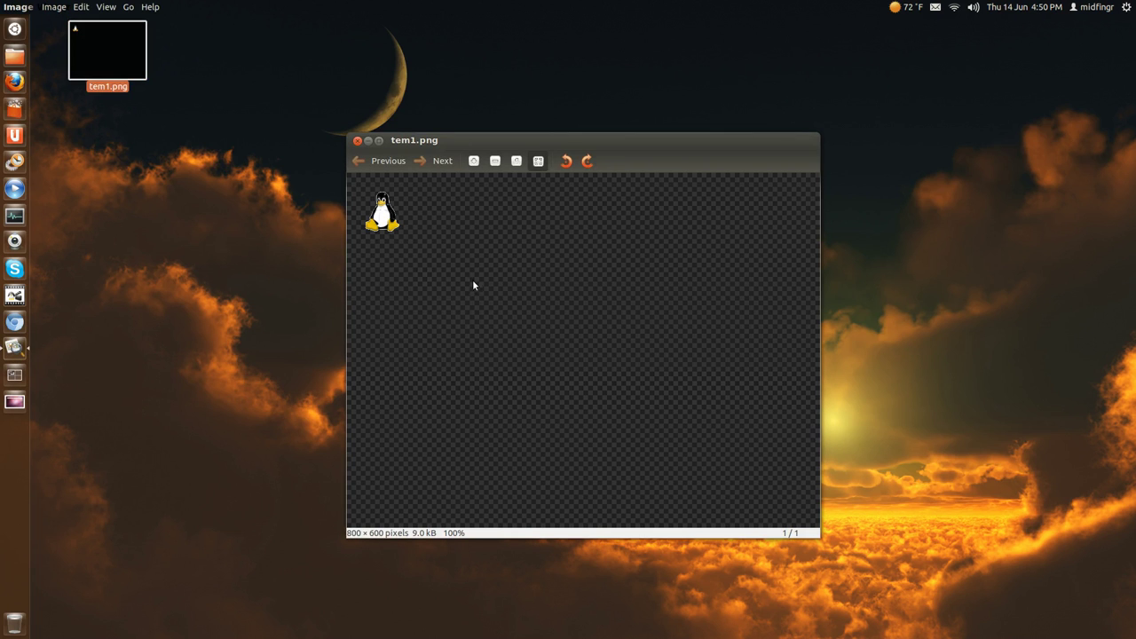
{"action": "left_click", "coordinate": [357, 141]}
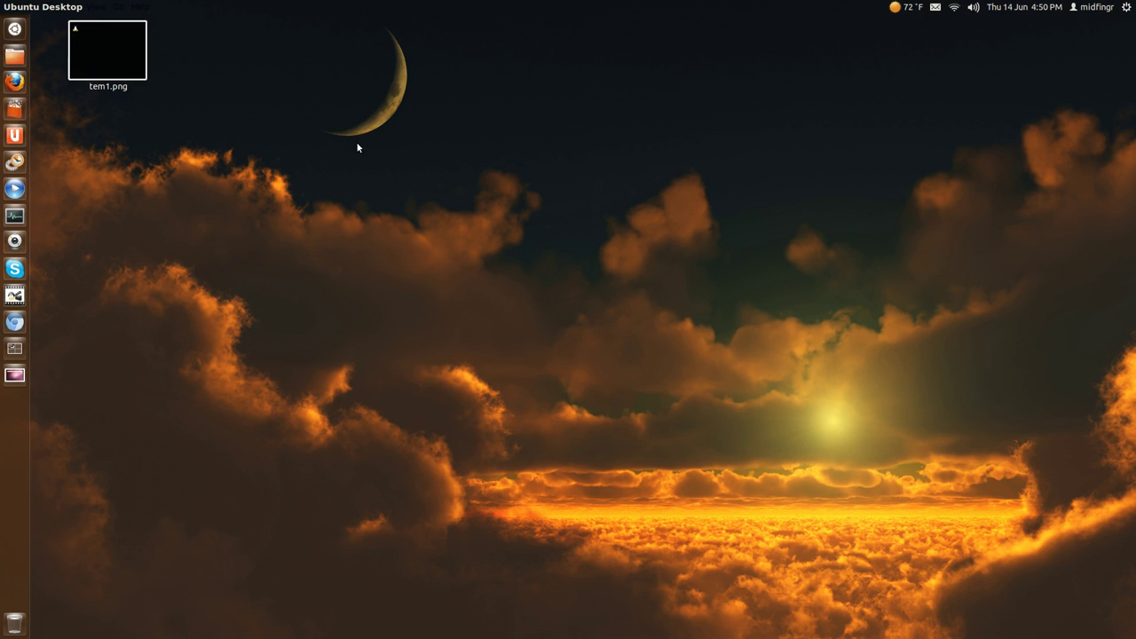
- Open a new terminal and start editing the mid profile from the profile list
{"action": "key", "text": "ctrl+alt+t"}
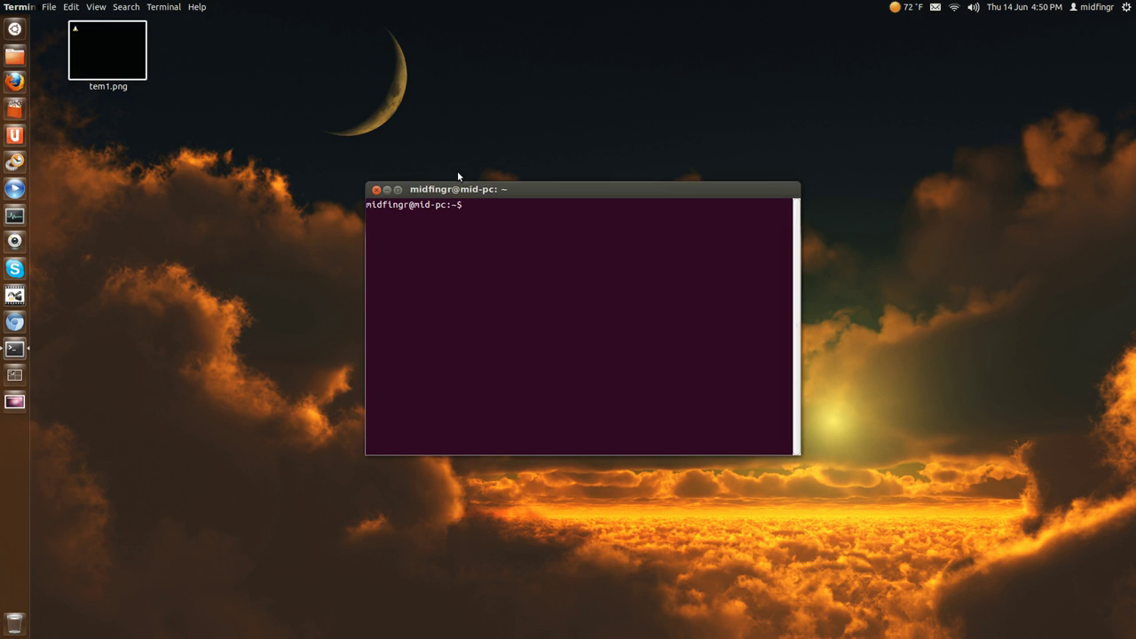
{"action": "left_click", "coordinate": [71, 7]}
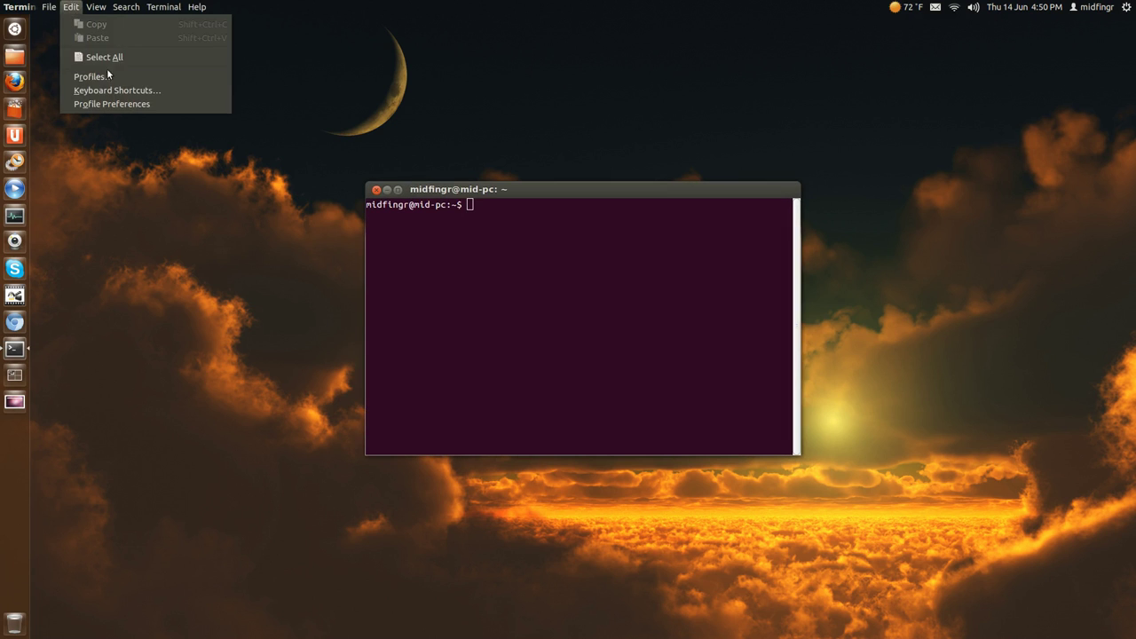
{"action": "left_click", "coordinate": [106, 76]}
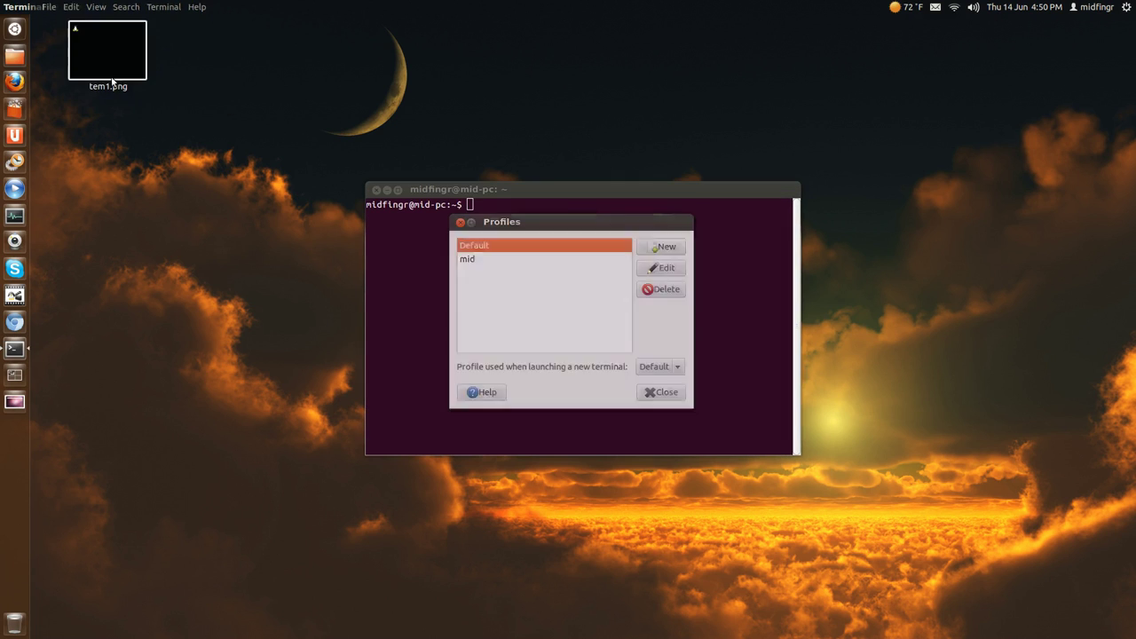
{"action": "left_click", "coordinate": [515, 259]}
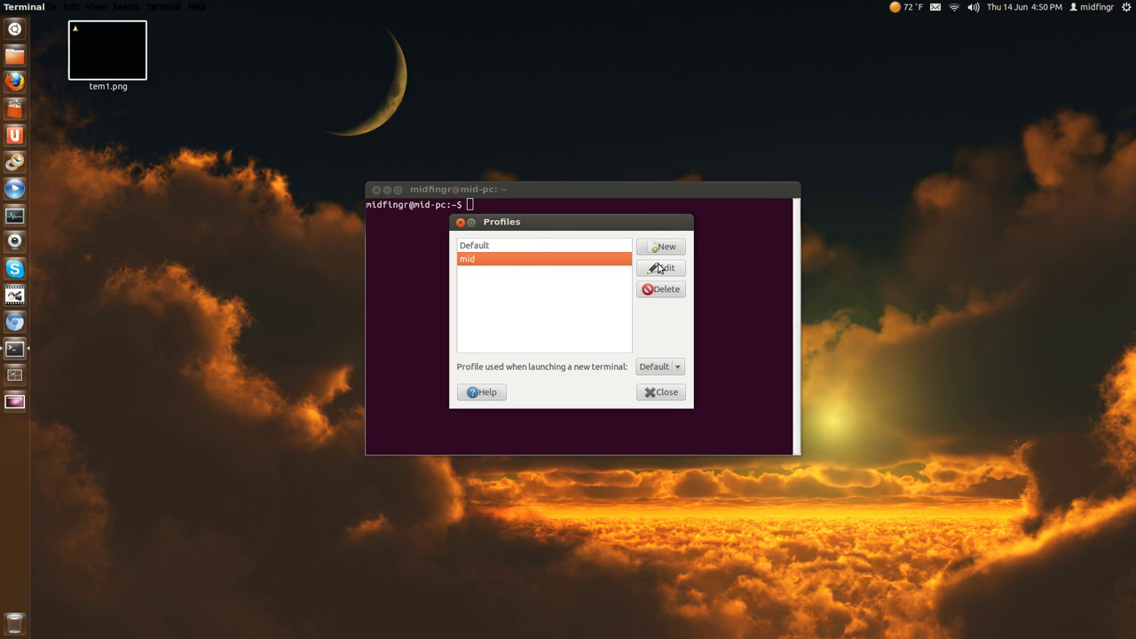
{"action": "left_click", "coordinate": [660, 268]}
- Set the mid profile's background image to Desktop/tem1.png, then close the dialogs and terminal
{"action": "left_click", "coordinate": [511, 211]}
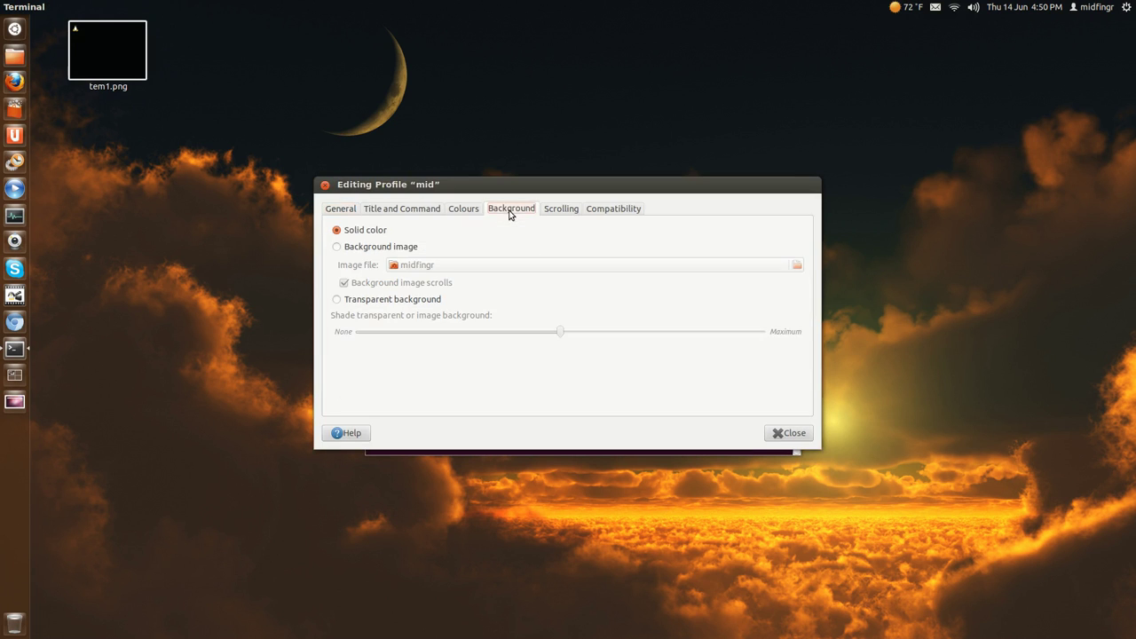
{"action": "left_click", "coordinate": [338, 247]}
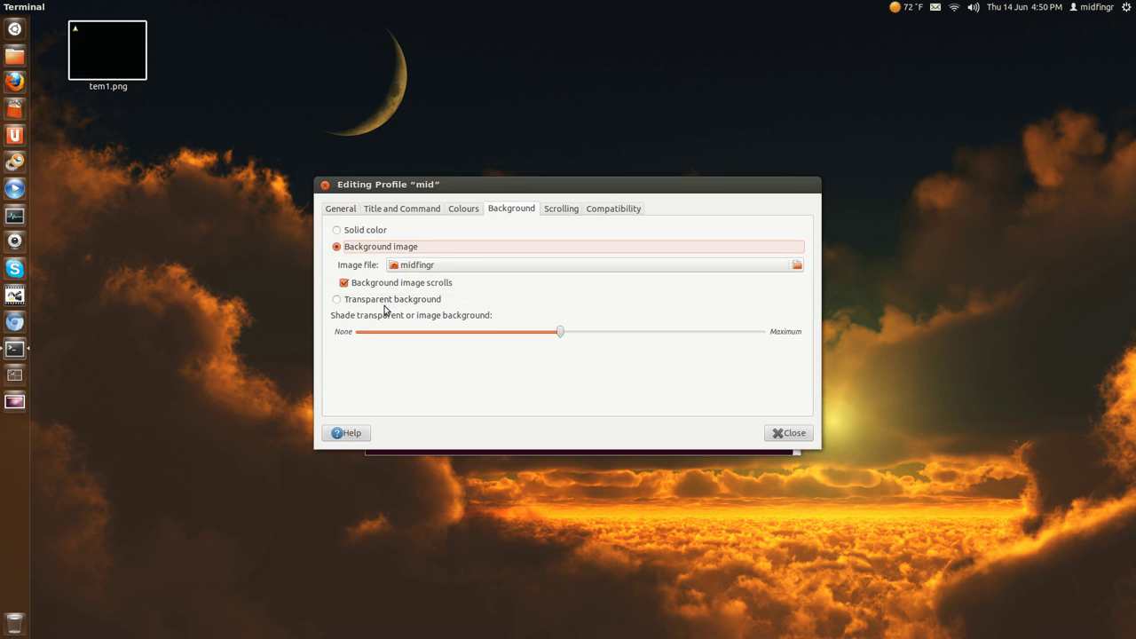
{"action": "left_click", "coordinate": [459, 266]}
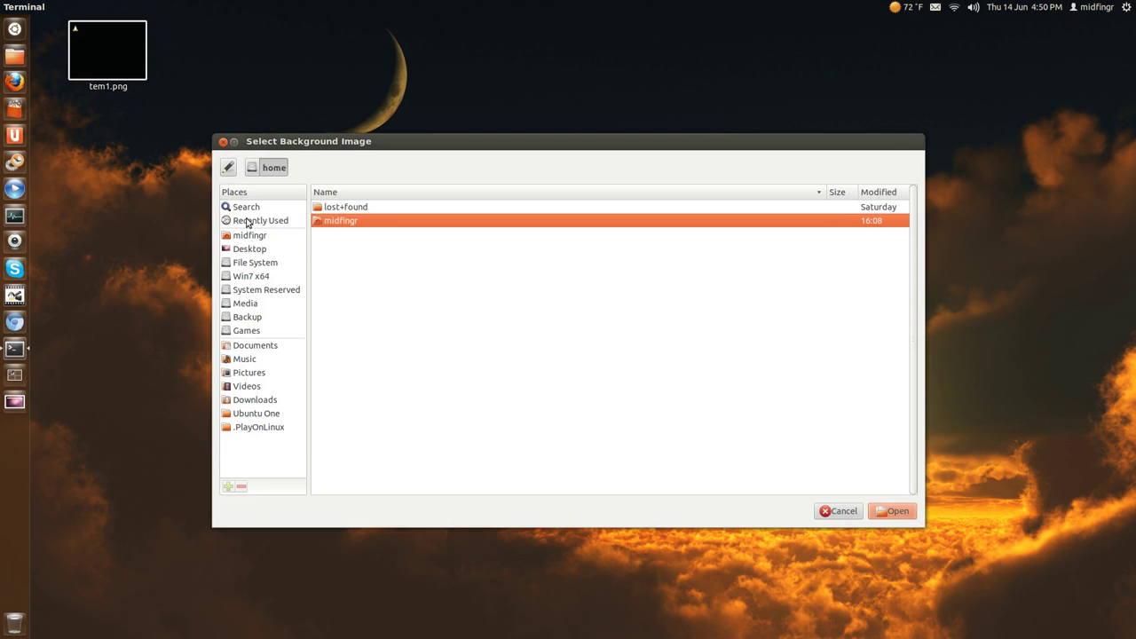
{"action": "left_click", "coordinate": [250, 250]}
{"action": "left_click", "coordinate": [892, 511]}
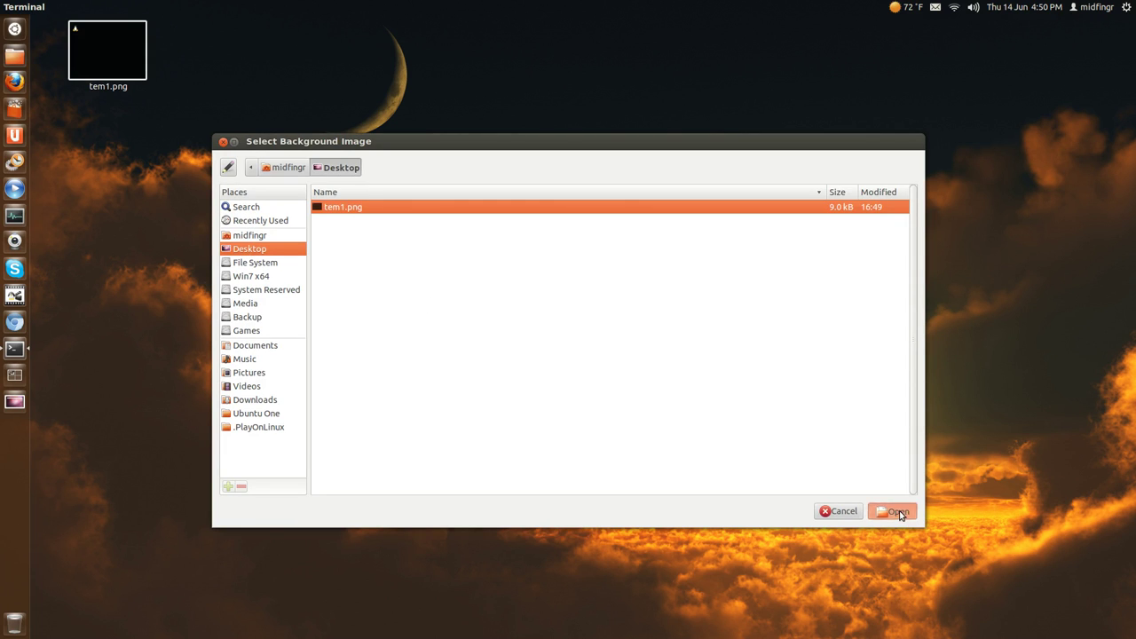
{"action": "left_click", "coordinate": [796, 435]}
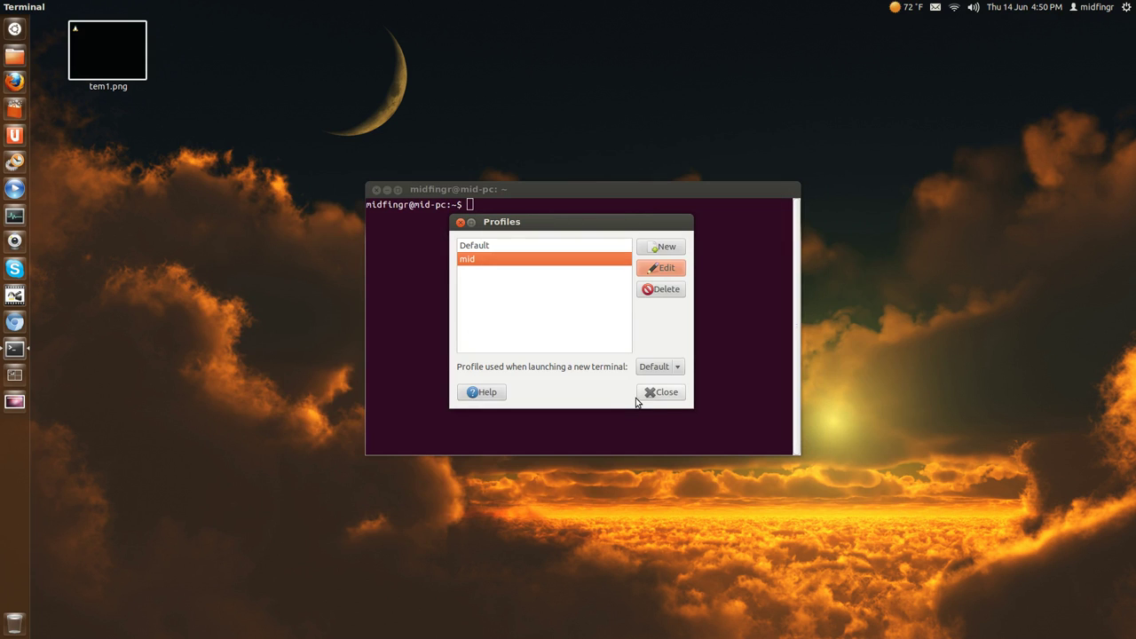
{"action": "left_click", "coordinate": [655, 392]}
{"action": "left_click", "coordinate": [377, 189]}
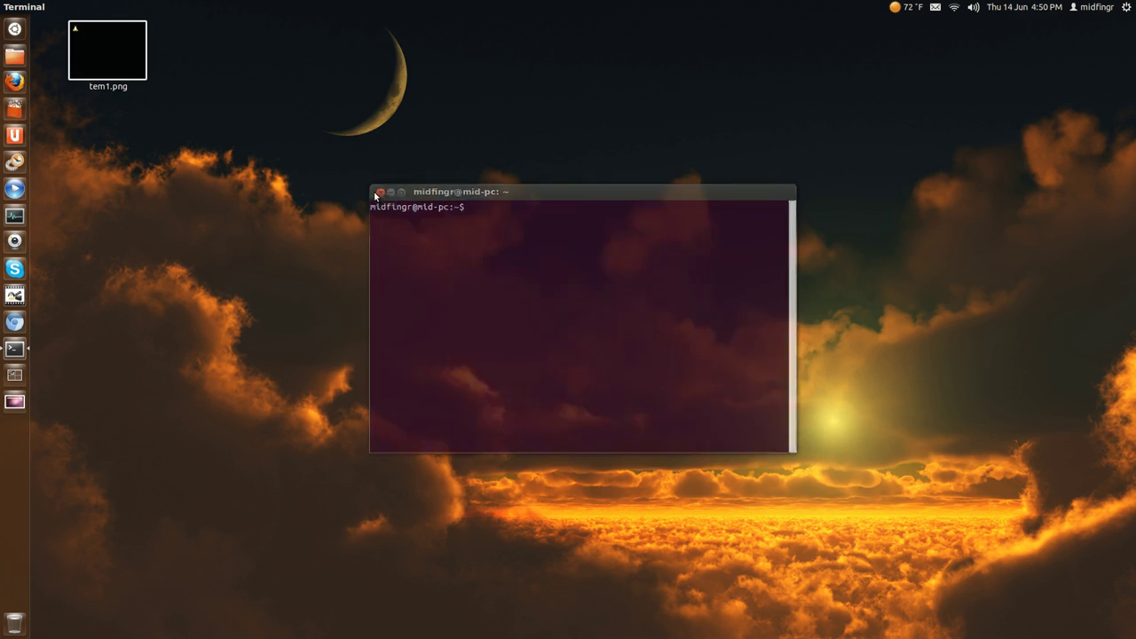
- Make mid the profile used when launching new terminals, then reopen the terminal with it
{"action": "left_click", "coordinate": [65, 7]}
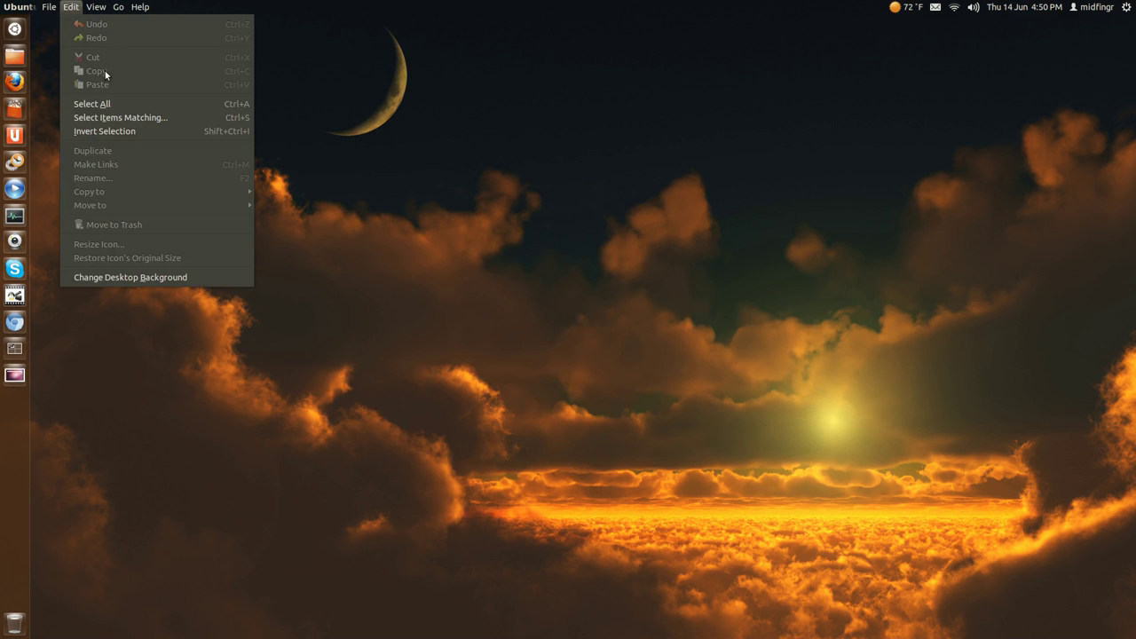
{"action": "left_click", "coordinate": [536, 252]}
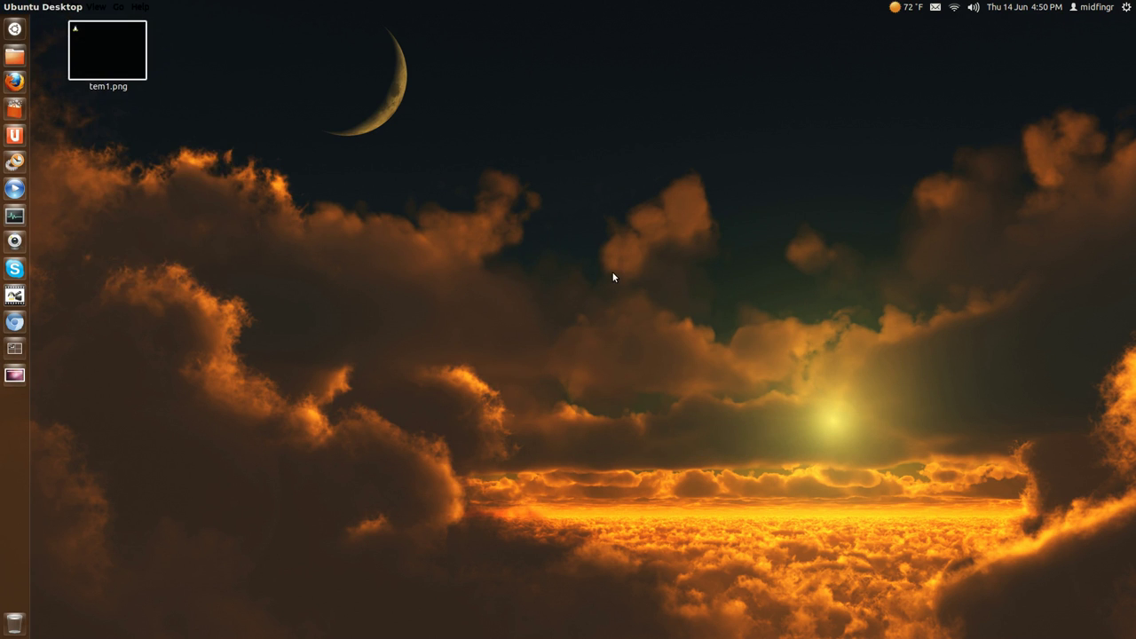
{"action": "key", "text": "ctrl+alt+t"}
{"action": "left_click", "coordinate": [71, 7]}
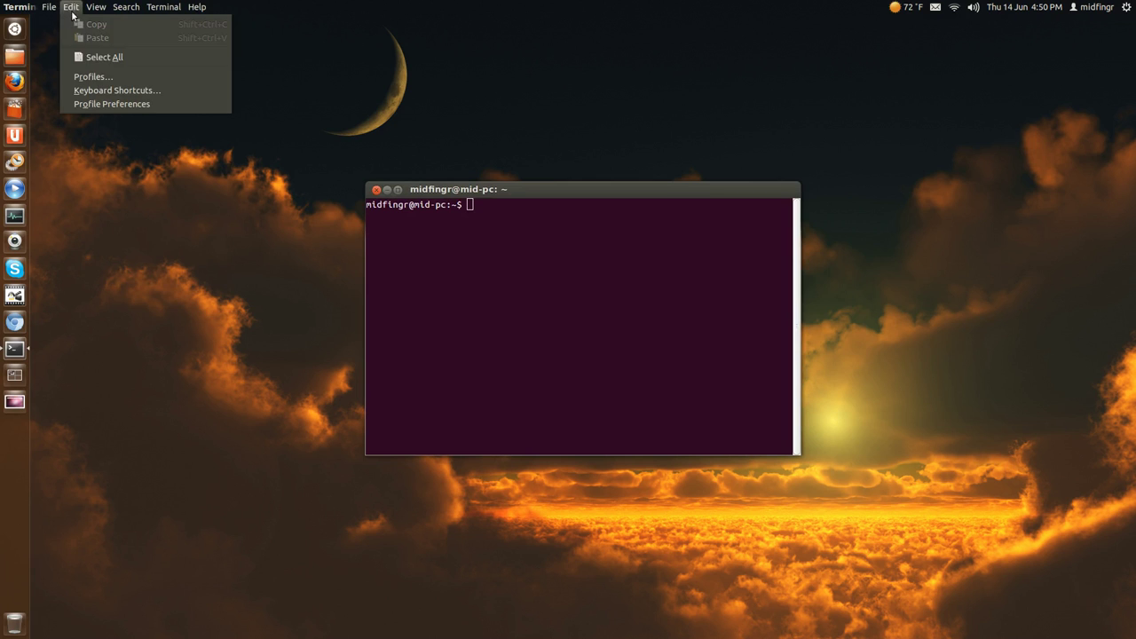
{"action": "left_click", "coordinate": [104, 77]}
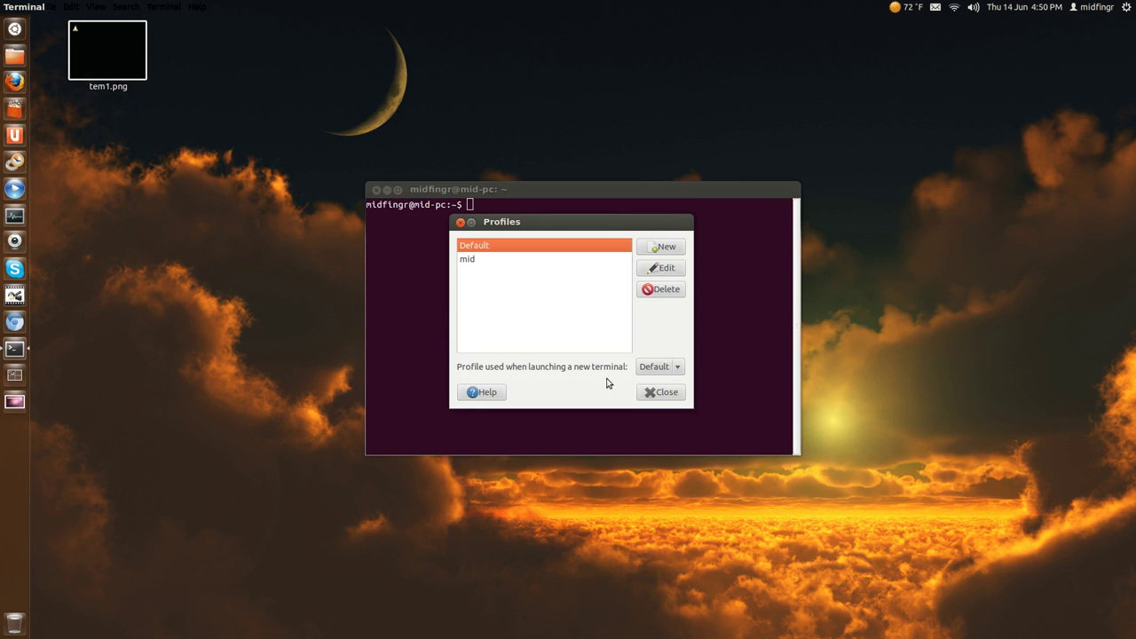
{"action": "left_click", "coordinate": [676, 367]}
{"action": "left_click", "coordinate": [658, 383]}
{"action": "left_click", "coordinate": [662, 394]}
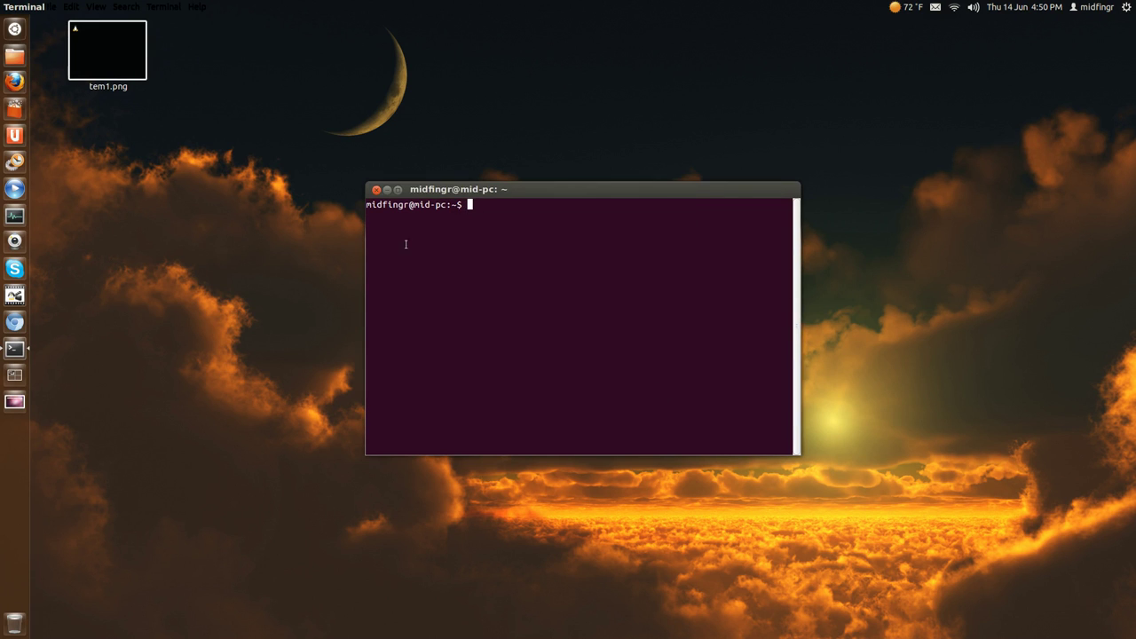
{"action": "left_click", "coordinate": [376, 189]}
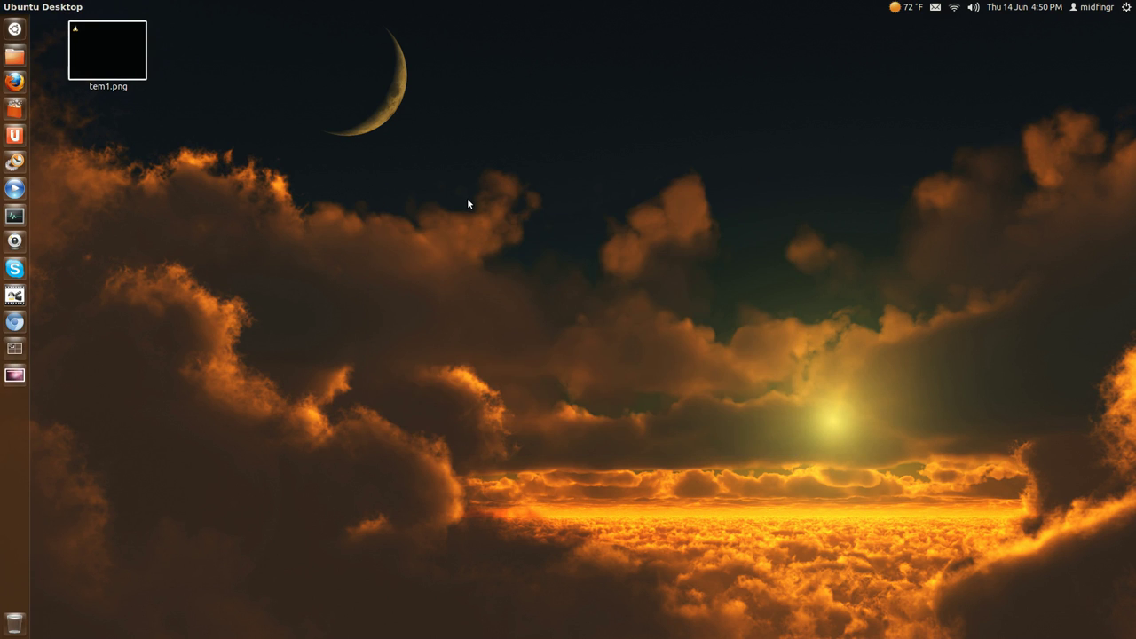
{"action": "key", "text": "ctrl+alt+t"}
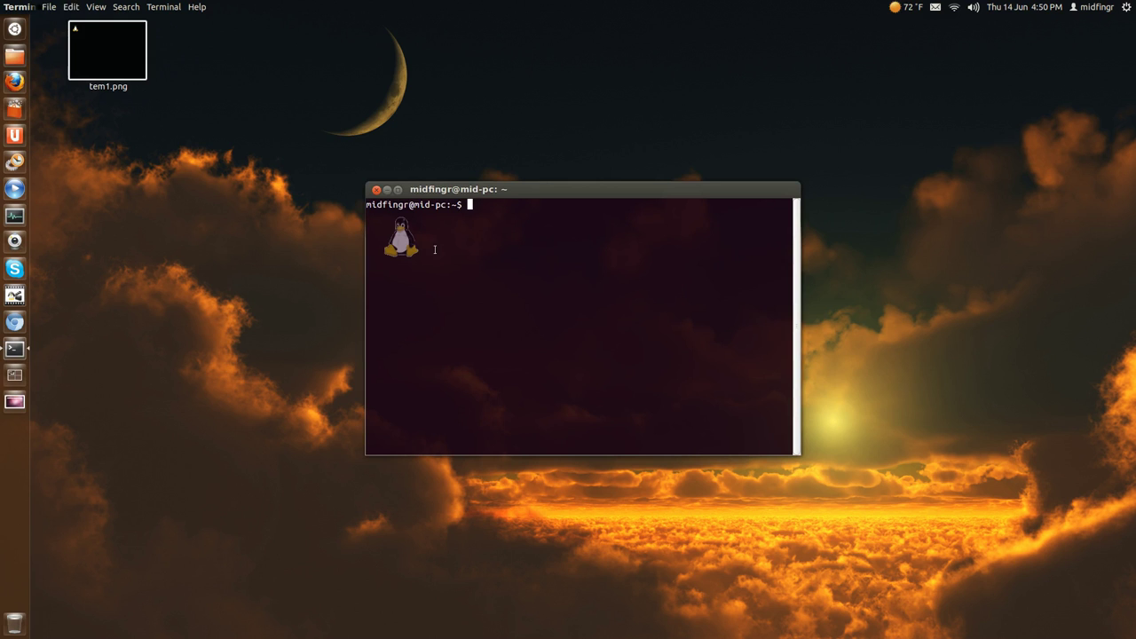
- Move the terminal window up and to the left, then change into /etc
{"action": "left_click_drag", "start_coordinate": [568, 194], "coordinate": [504, 136]}
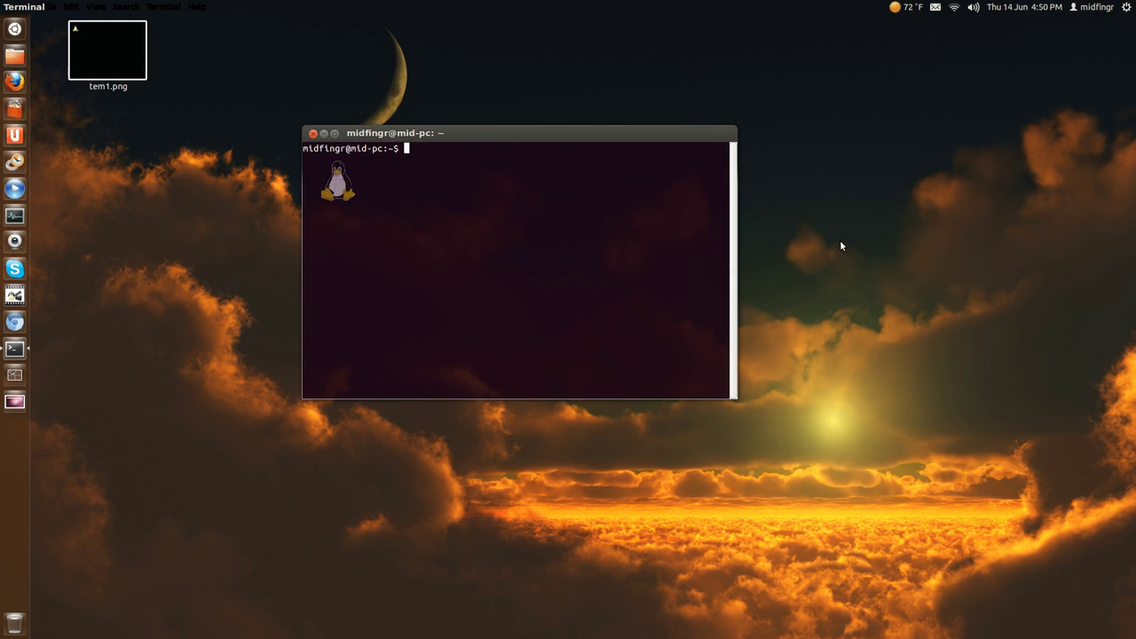
{"action": "type", "text": "cd /et"}
{"action": "type", "text": "c"}
{"action": "key", "text": "Return"}
- Run ls -la in /etc and scroll through the long listing
{"action": "type", "text": "ls -la"}
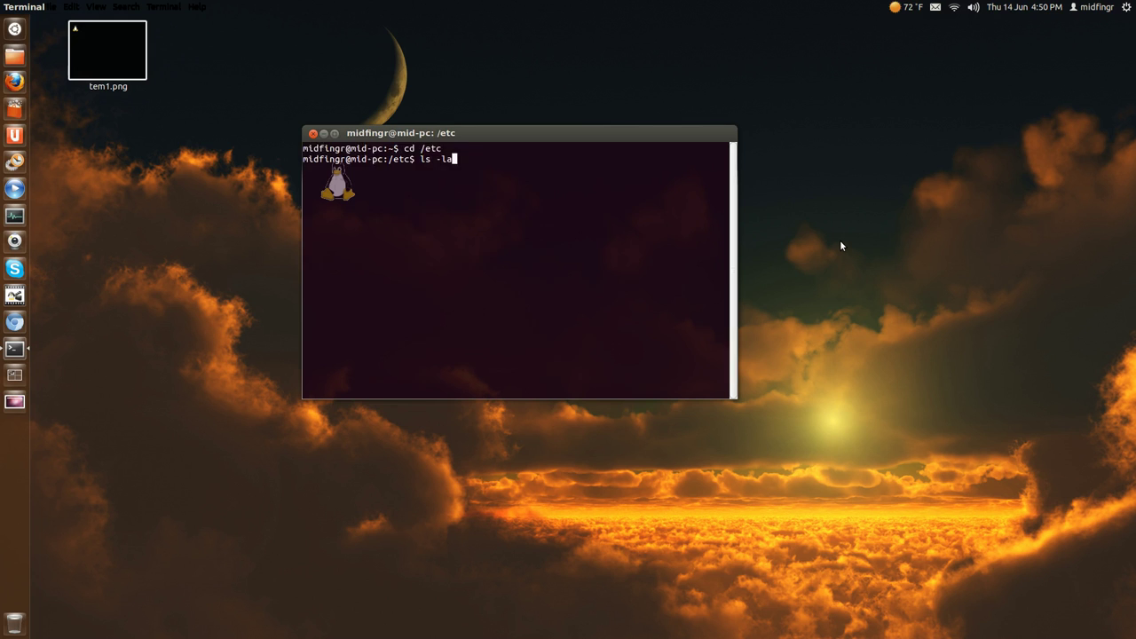
{"action": "key", "text": "Return"}
{"action": "scroll", "coordinate": [670, 369], "scroll_direction": "up", "scroll_amount": 3}
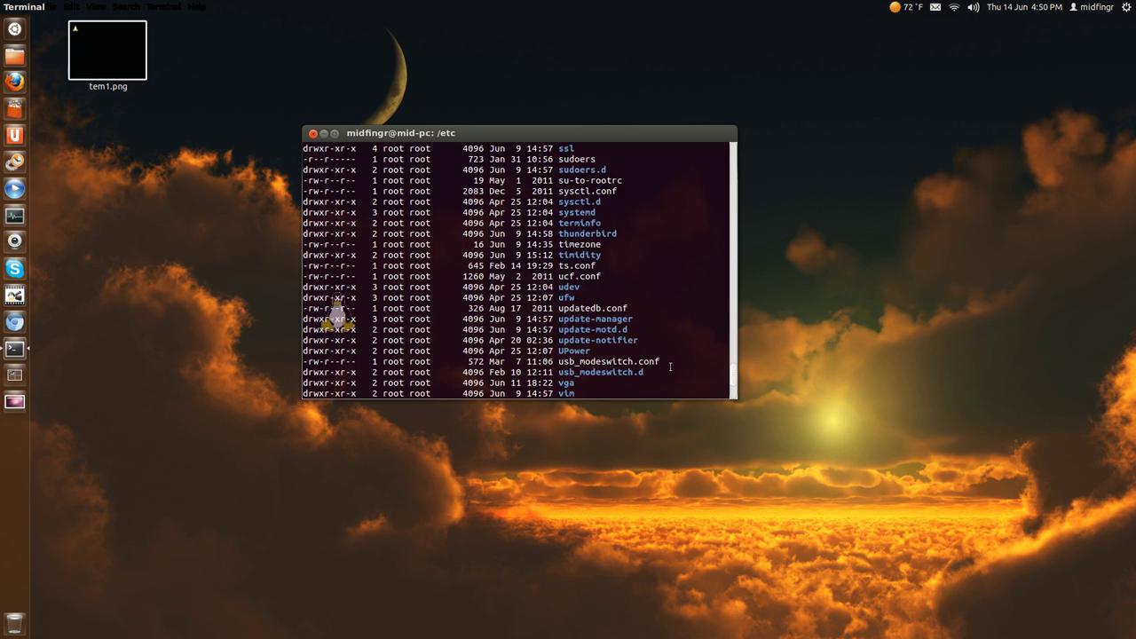
{"action": "scroll", "coordinate": [337, 282], "scroll_direction": "up", "scroll_amount": 12}
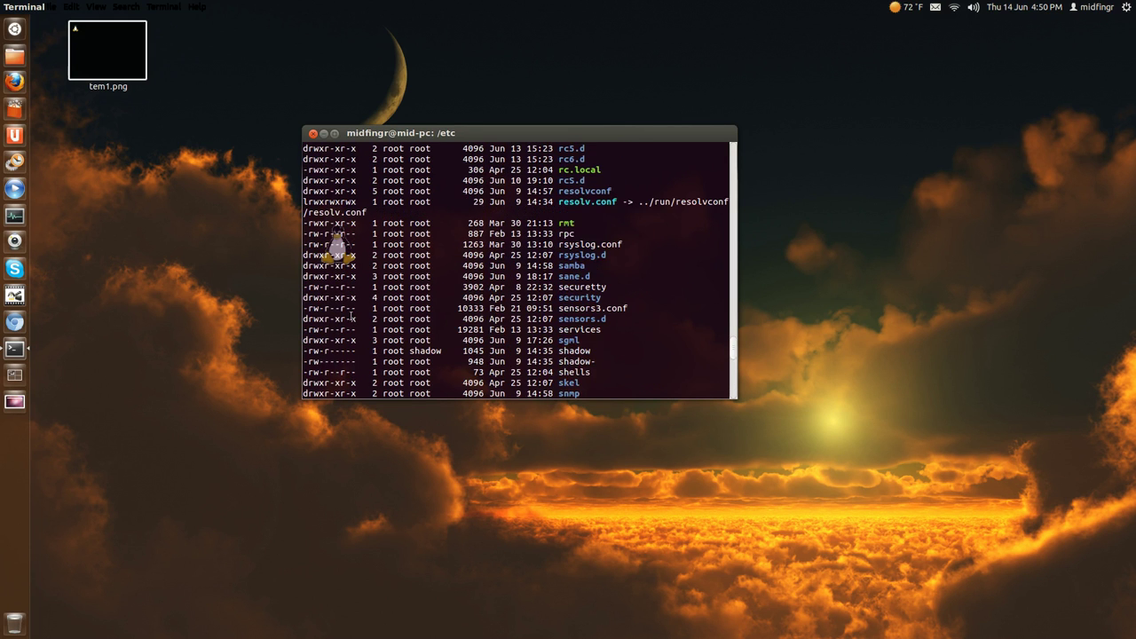
{"action": "scroll", "coordinate": [338, 307], "scroll_direction": "up", "scroll_amount": 20}
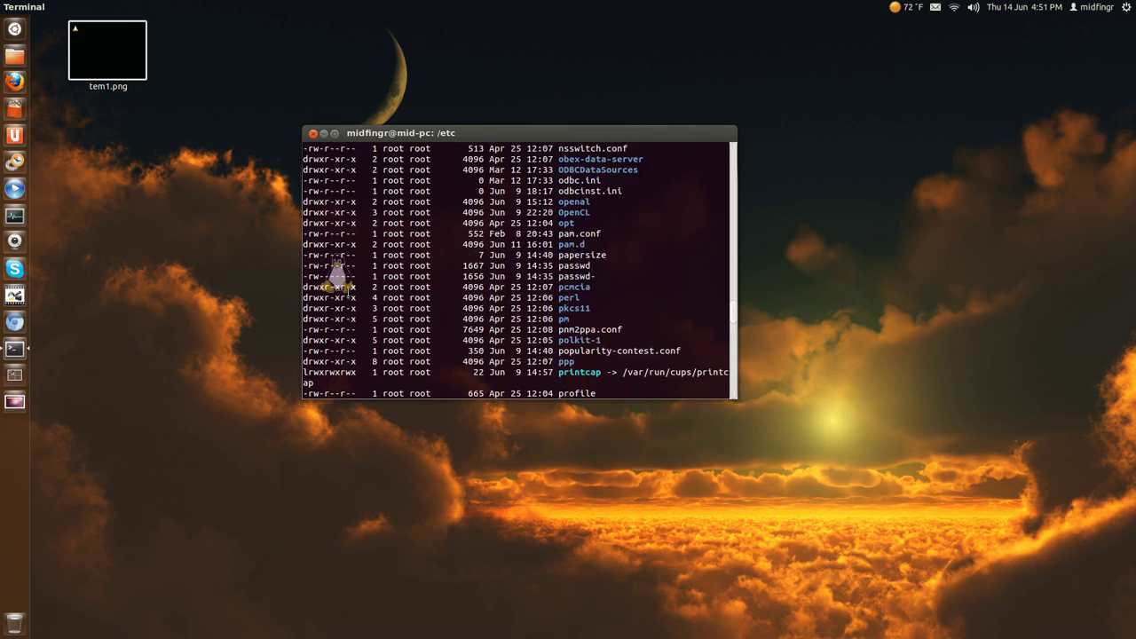
{"action": "scroll", "coordinate": [337, 276], "scroll_direction": "up", "scroll_amount": 20}
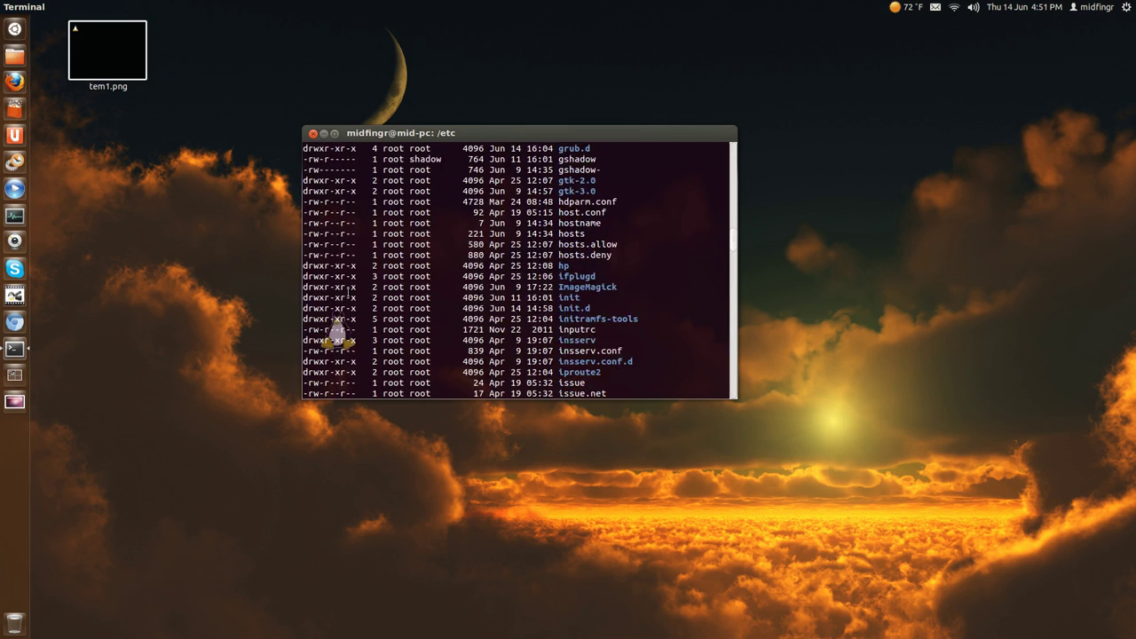
{"action": "scroll", "coordinate": [348, 290], "scroll_direction": "up", "scroll_amount": 15}
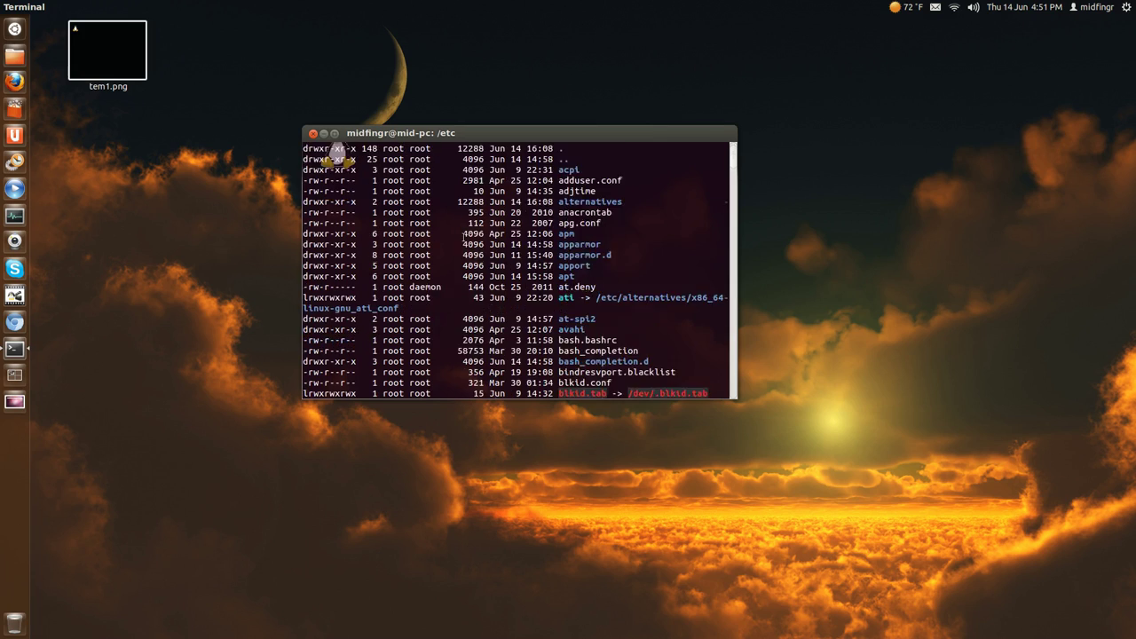
{"action": "scroll", "coordinate": [463, 235], "scroll_direction": "down", "scroll_amount": 20}
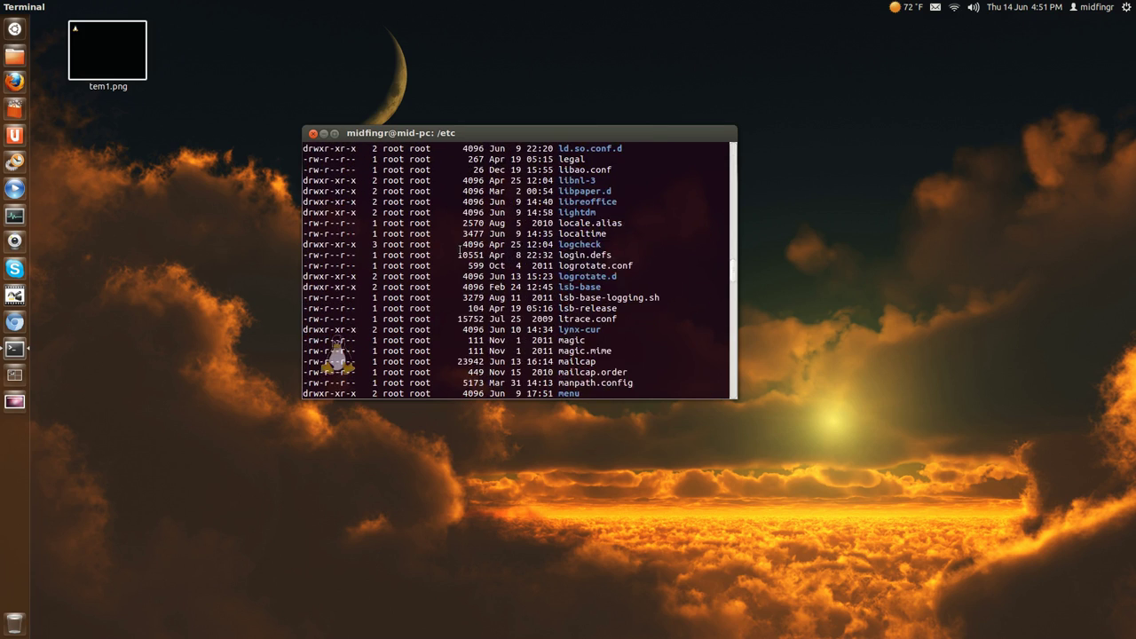
{"action": "scroll", "coordinate": [460, 258], "scroll_direction": "down", "scroll_amount": 20}
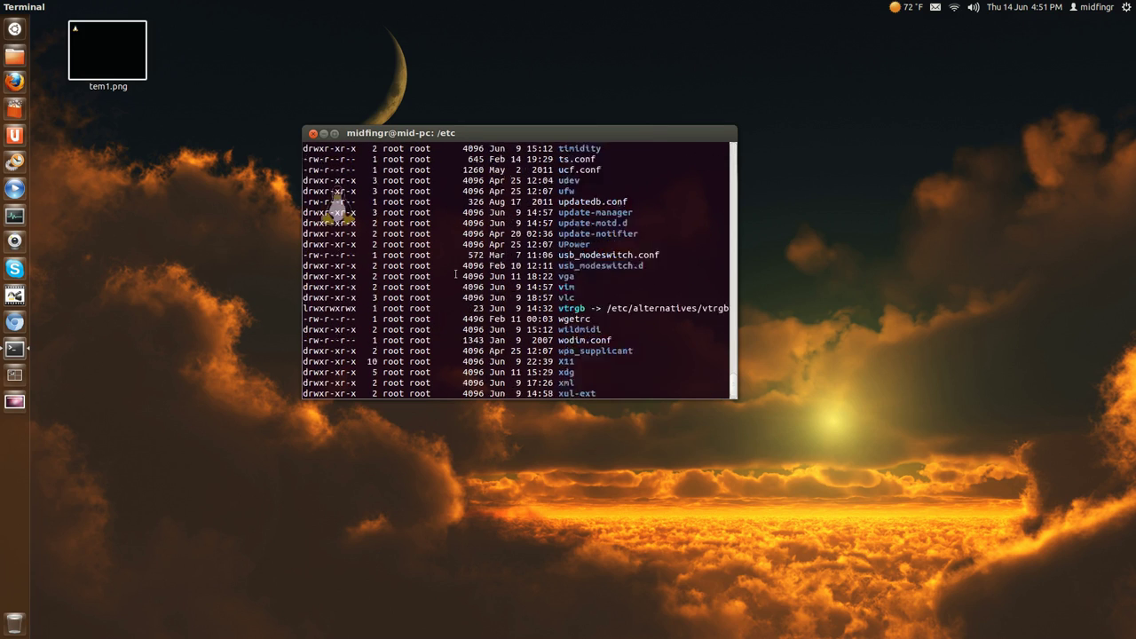
{"action": "scroll", "coordinate": [455, 274], "scroll_direction": "down", "scroll_amount": 1}
- Run clear to leave an empty /etc prompt over the Tux background
{"action": "type", "text": "cl"}
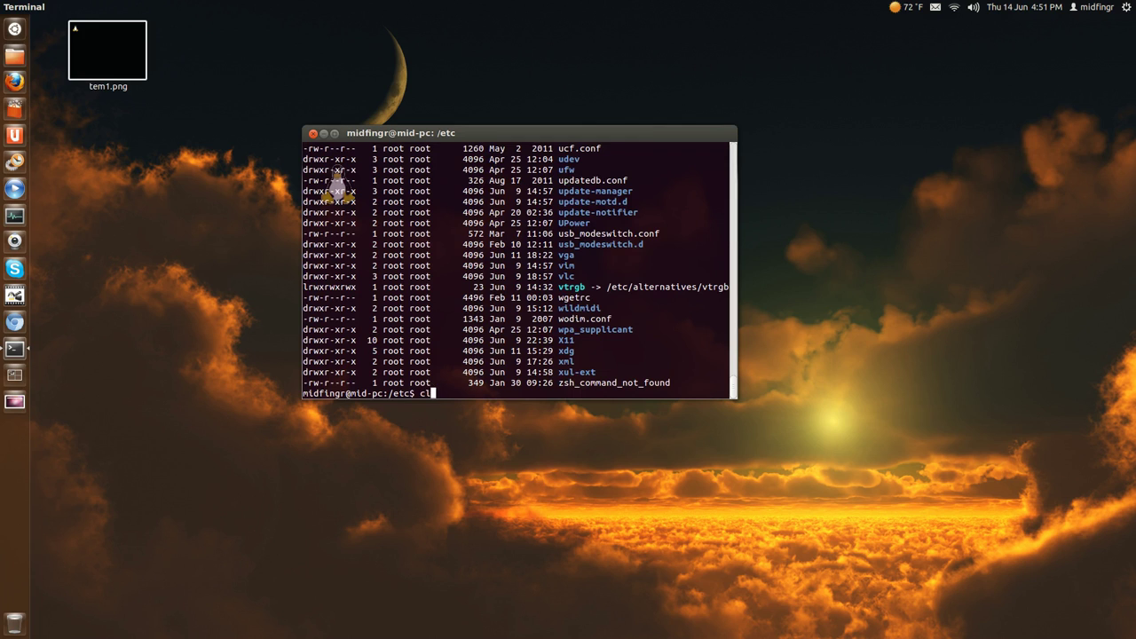
{"action": "type", "text": "ear"}
{"action": "key", "text": "Return"}
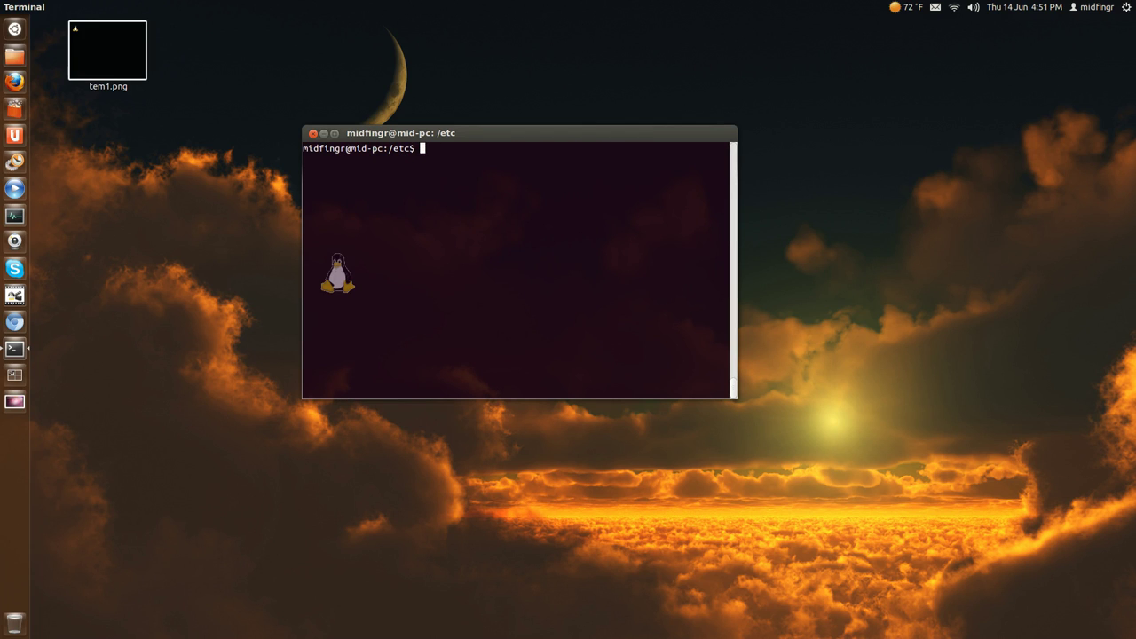
{"action": "type", "text": "c"}
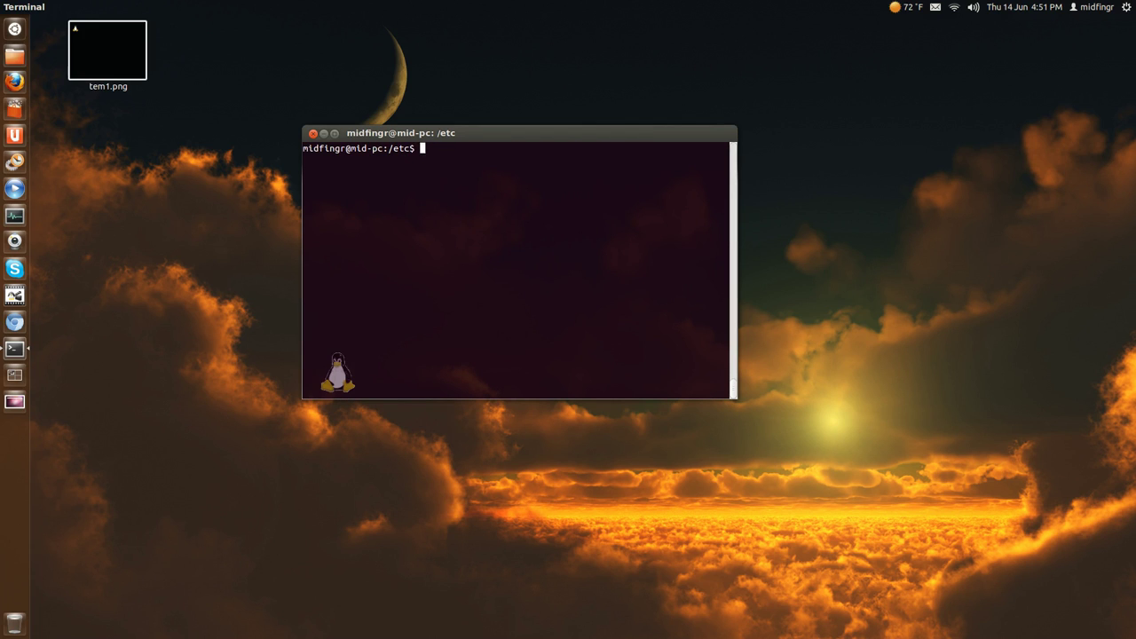
{"action": "type", "text": "lear"}
{"action": "key", "text": "Return"}
{"action": "type", "text": "clear"}
{"action": "key", "text": "Return"}
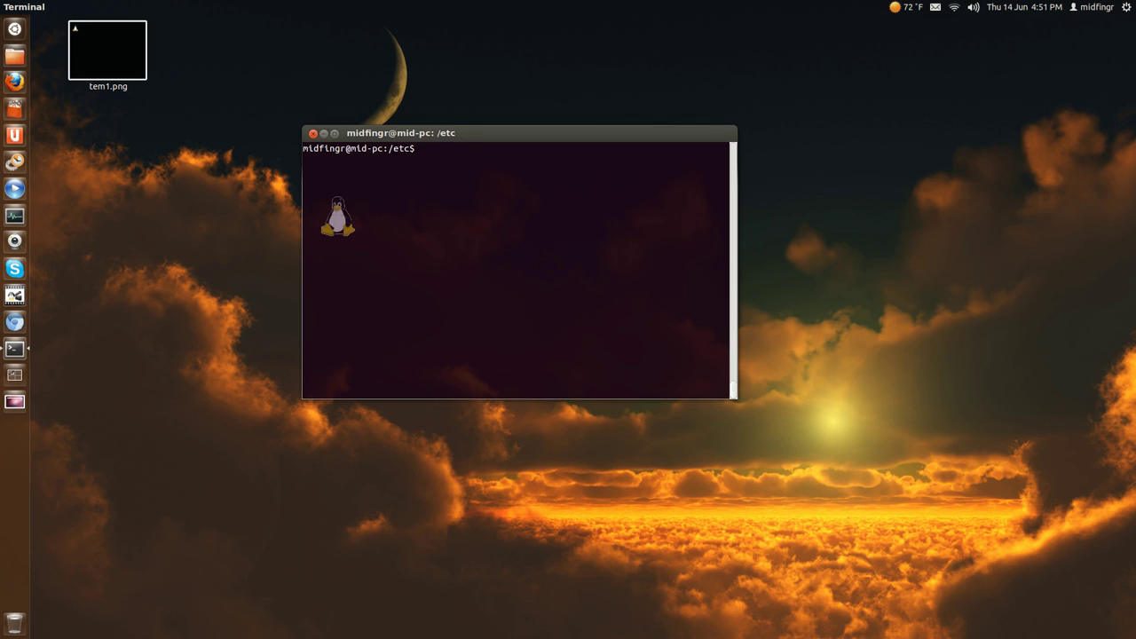
- Close the terminal window to reveal the wallpaper and tem1.png icon
{"action": "left_click", "coordinate": [313, 133]}
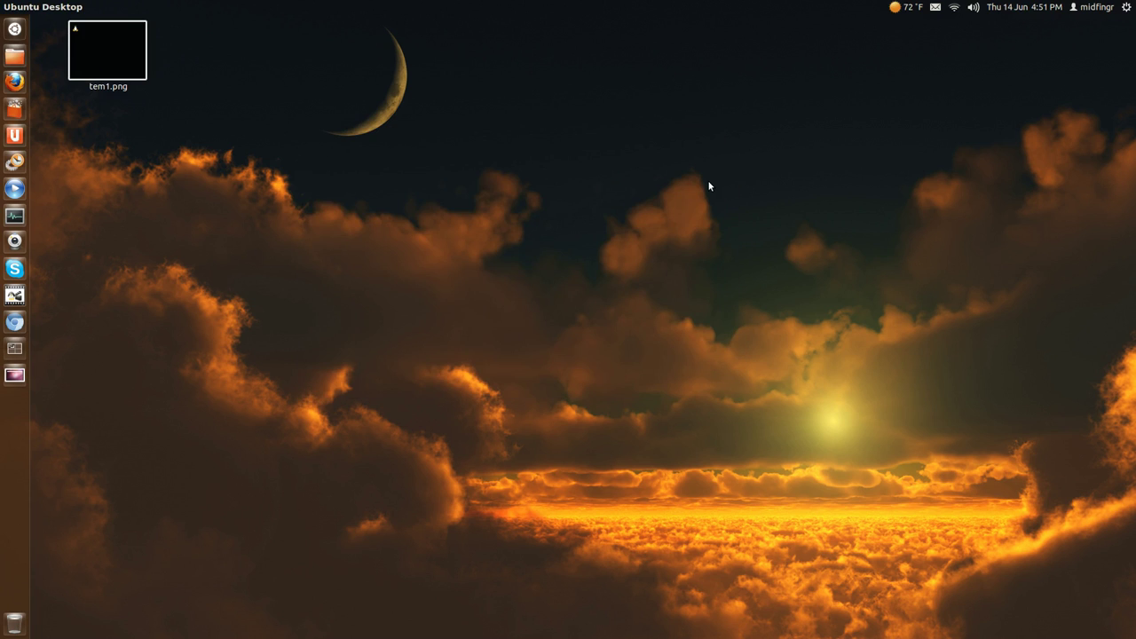